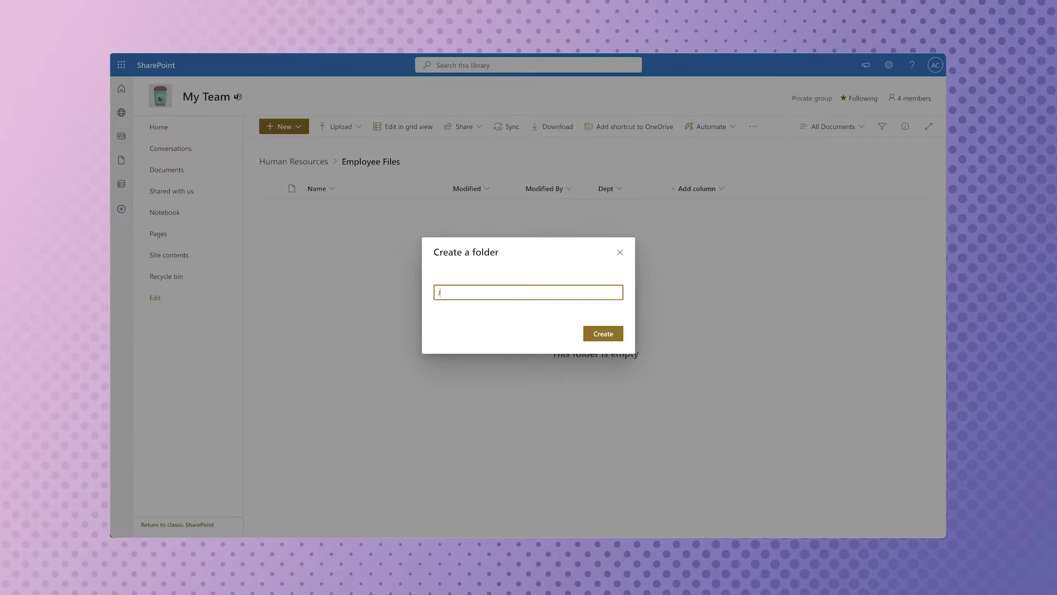
# Create the first employee's folder in Employee Files and start granting that employee direct access.
pyautogui.write('ay')
pyautogui.click(603, 333)
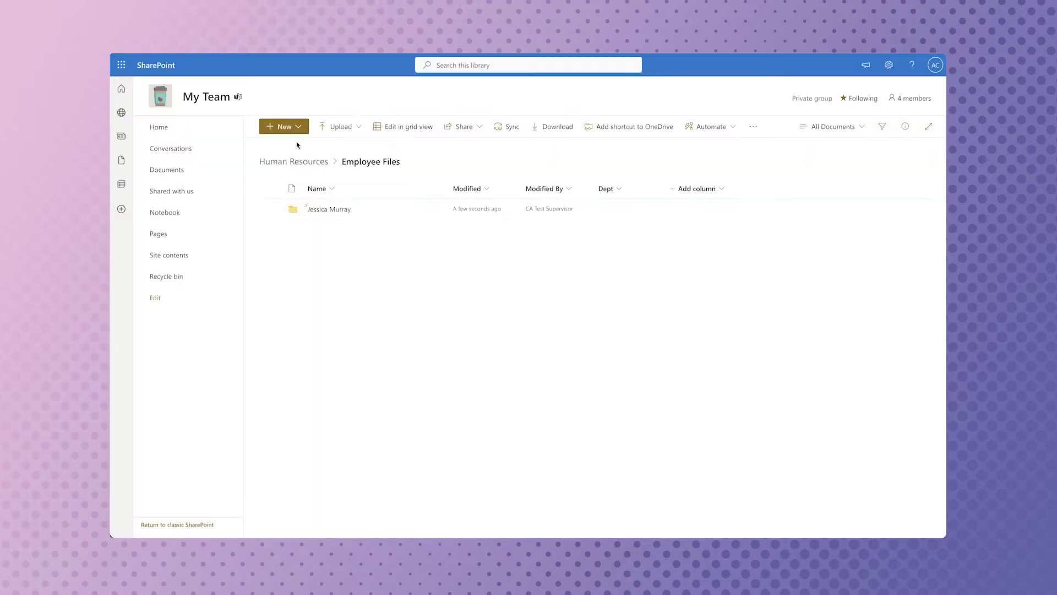
pyautogui.click(435, 209)
pyautogui.click(454, 238)
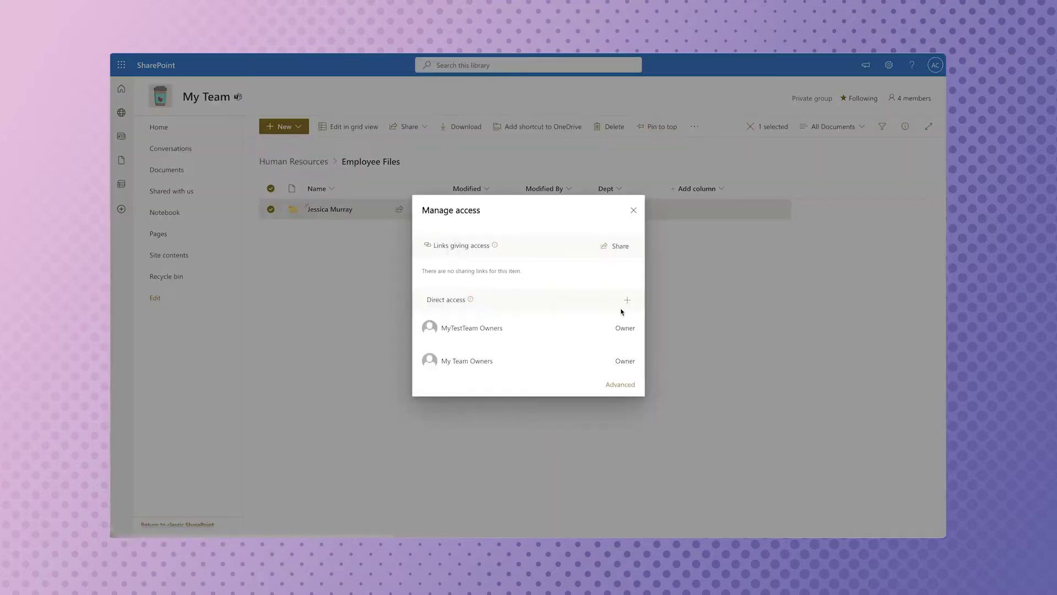
pyautogui.click(628, 301)
pyautogui.write('Jessica Murray')
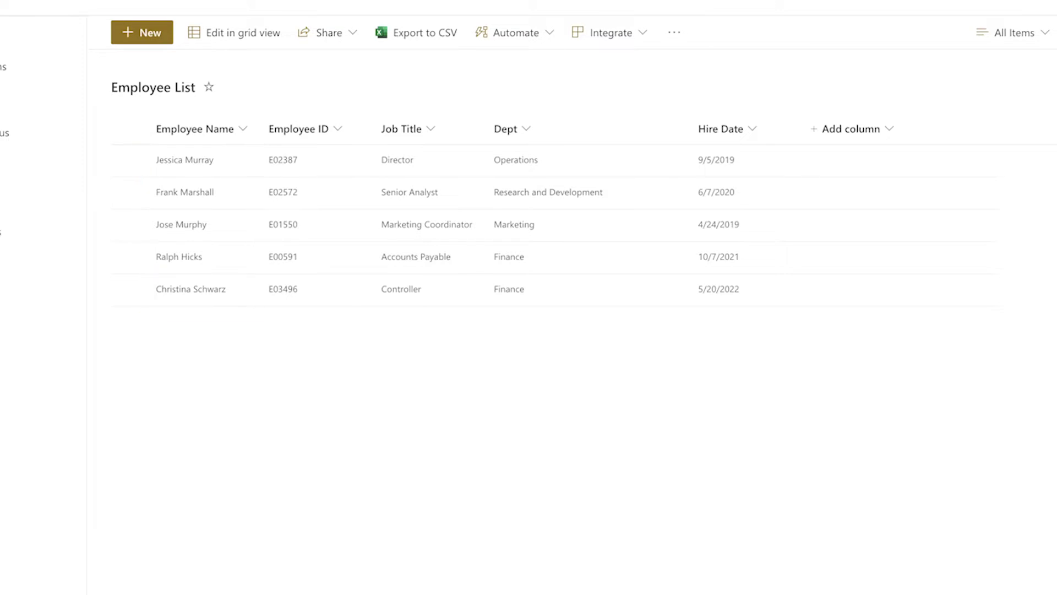
# Add a 'Folder Created' date-and-time column to the Employee List with Include Time set to Yes.
pyautogui.click(857, 132)
pyautogui.click(856, 319)
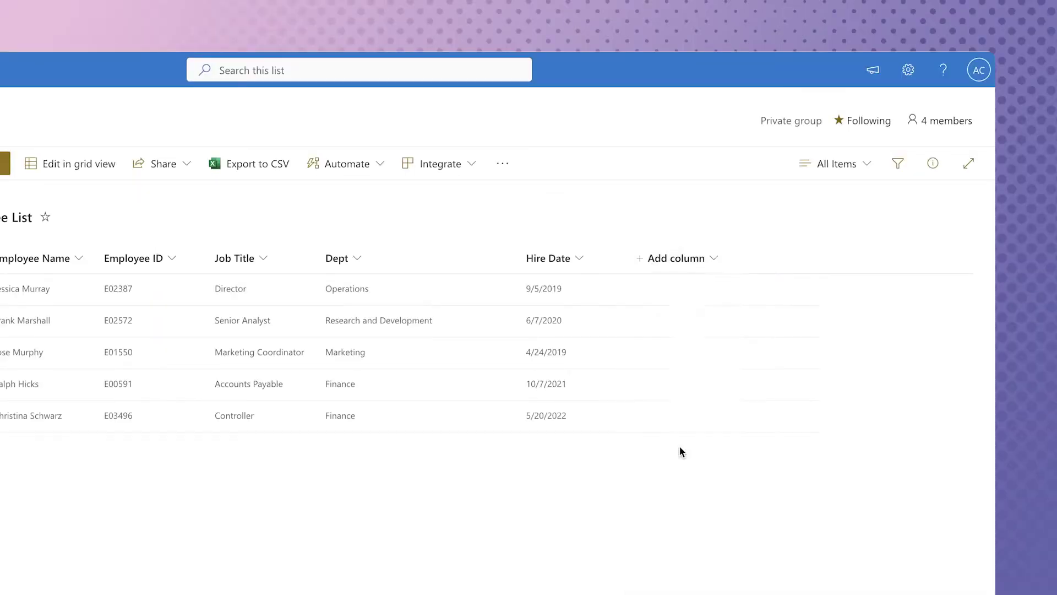
pyautogui.write('Folder Created')
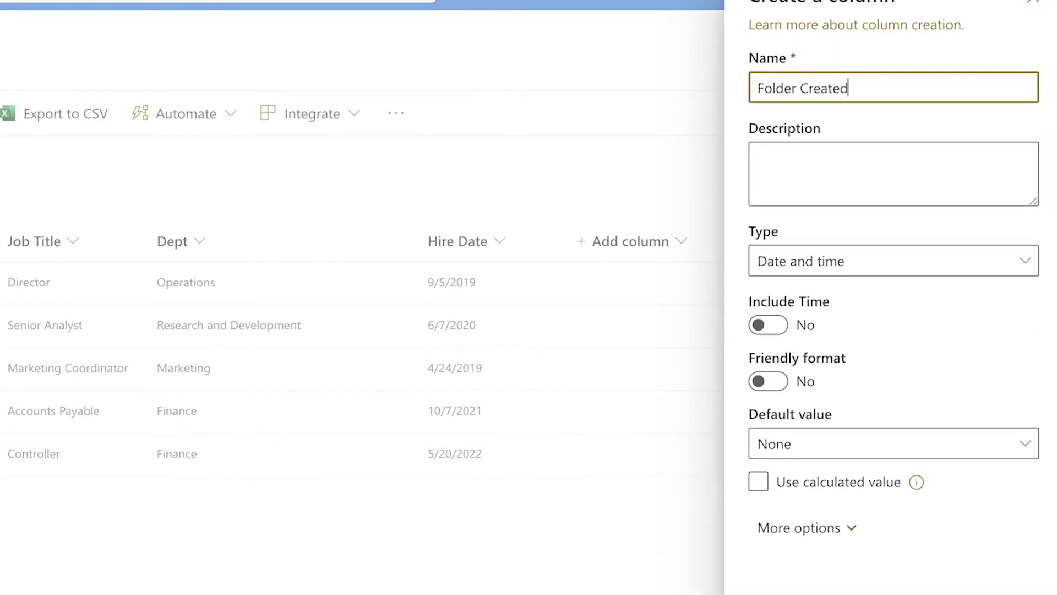
pyautogui.click(767, 324)
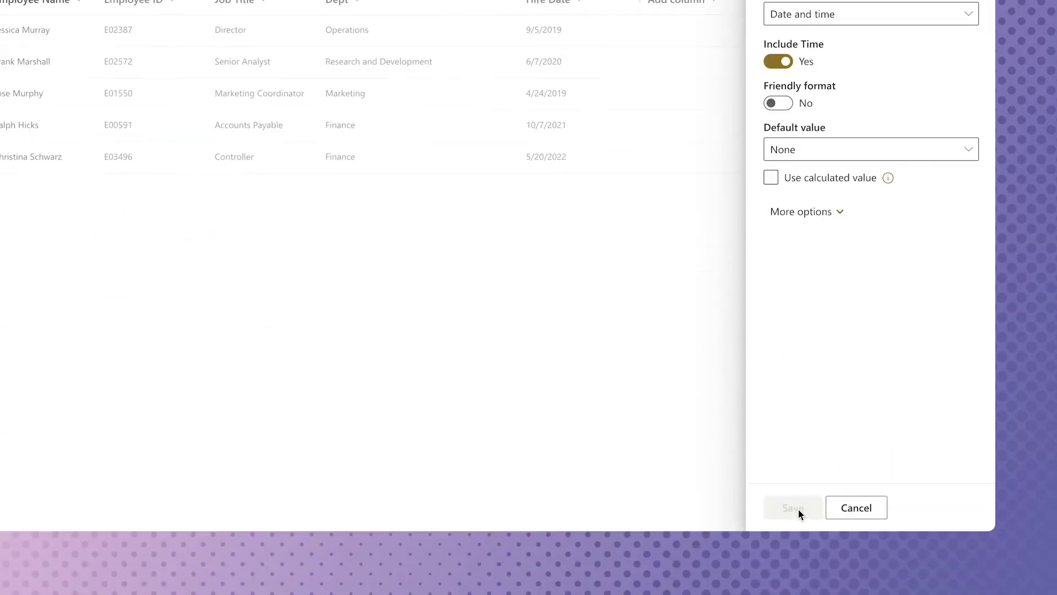
pyautogui.click(798, 507)
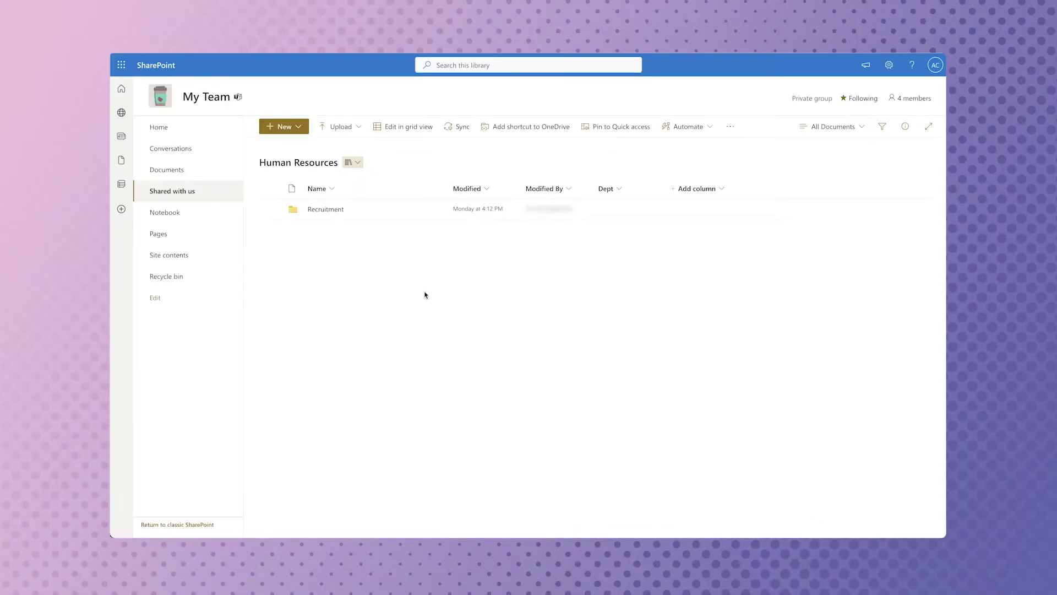
# Create a new folder named 'Employee Files' in the Human Resources library.
pyautogui.click(284, 127)
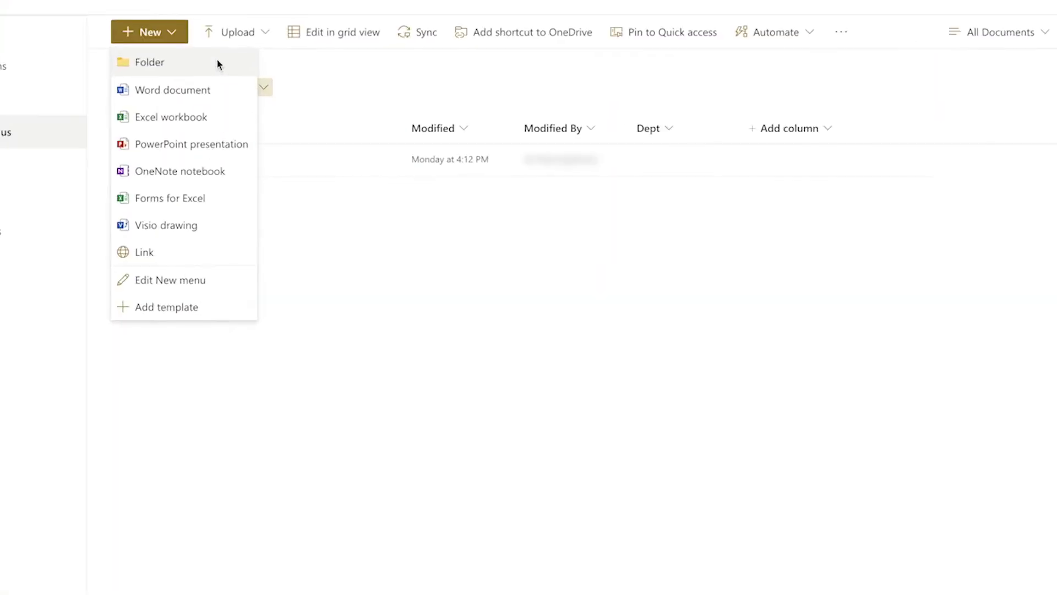
pyautogui.click(329, 147)
pyautogui.write('Employee Files')
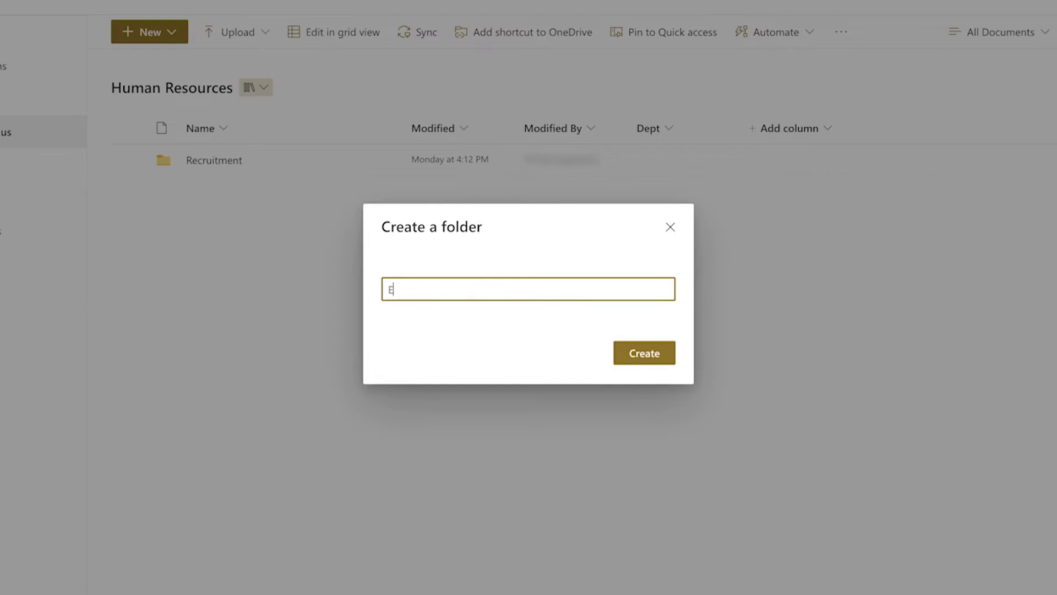
pyautogui.click(644, 353)
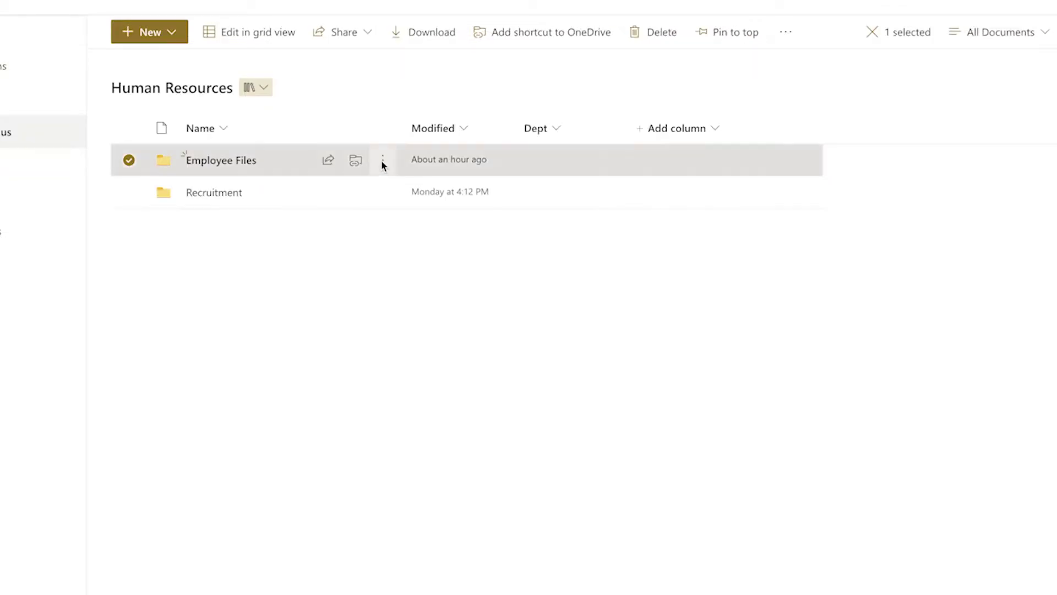
# Stop sharing Employee Files with My Team Visitors and My Team Members.
pyautogui.click(382, 161)
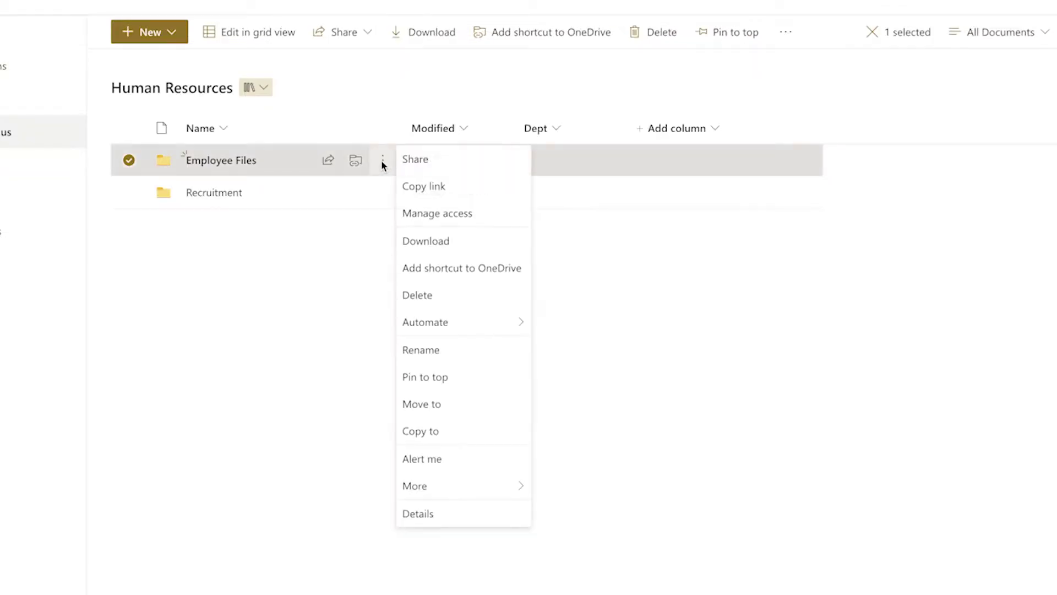
pyautogui.click(427, 212)
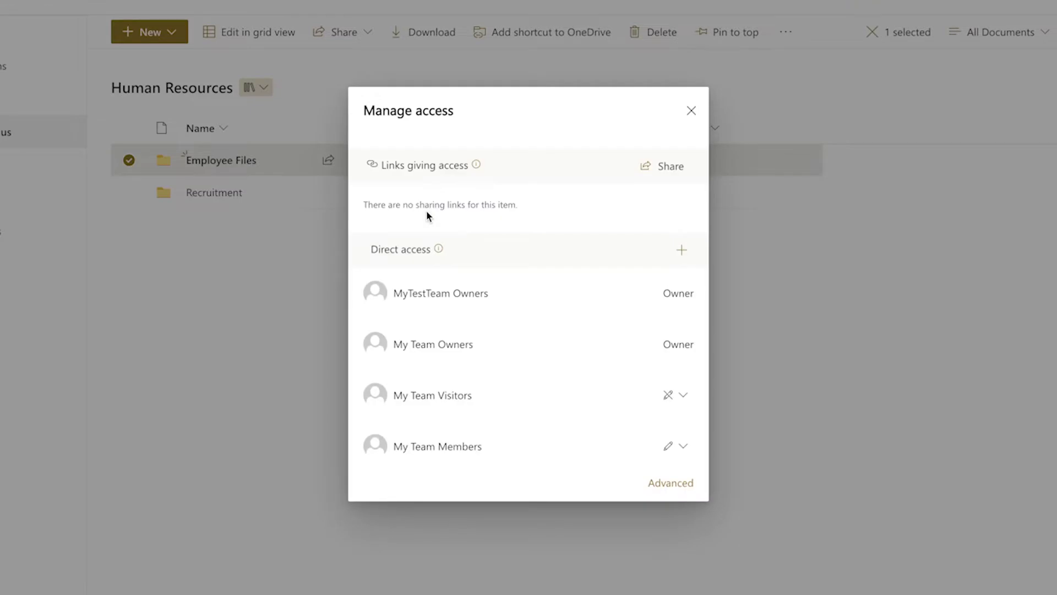
pyautogui.click(674, 396)
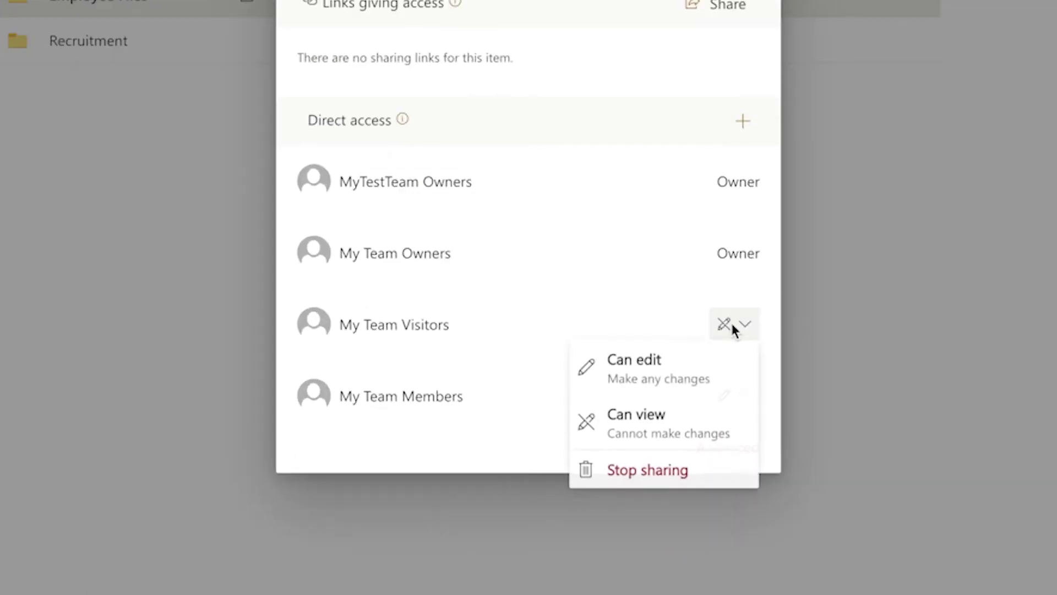
pyautogui.click(685, 475)
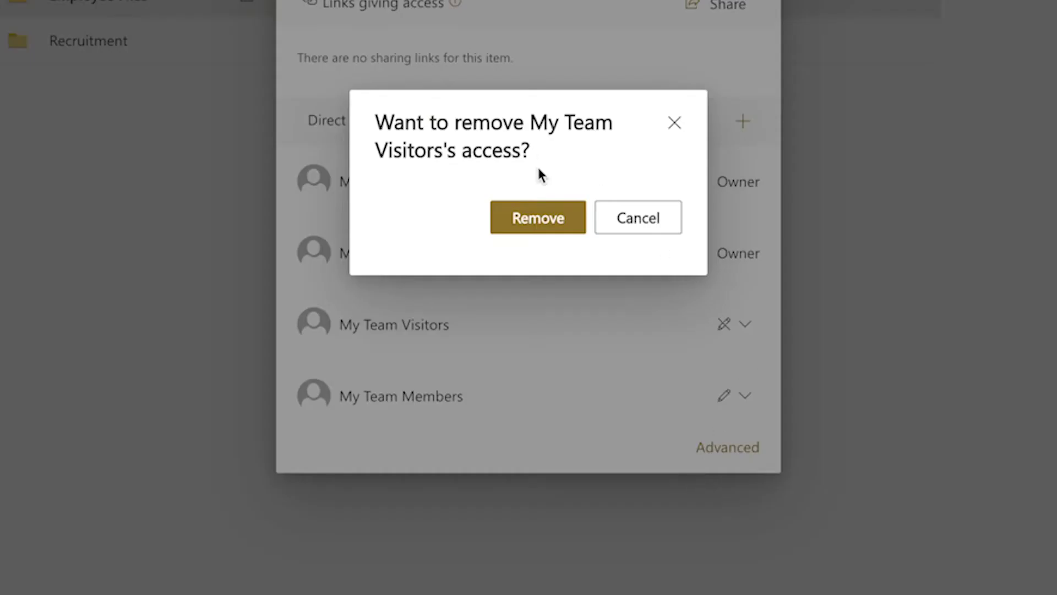
pyautogui.click(531, 211)
pyautogui.click(740, 361)
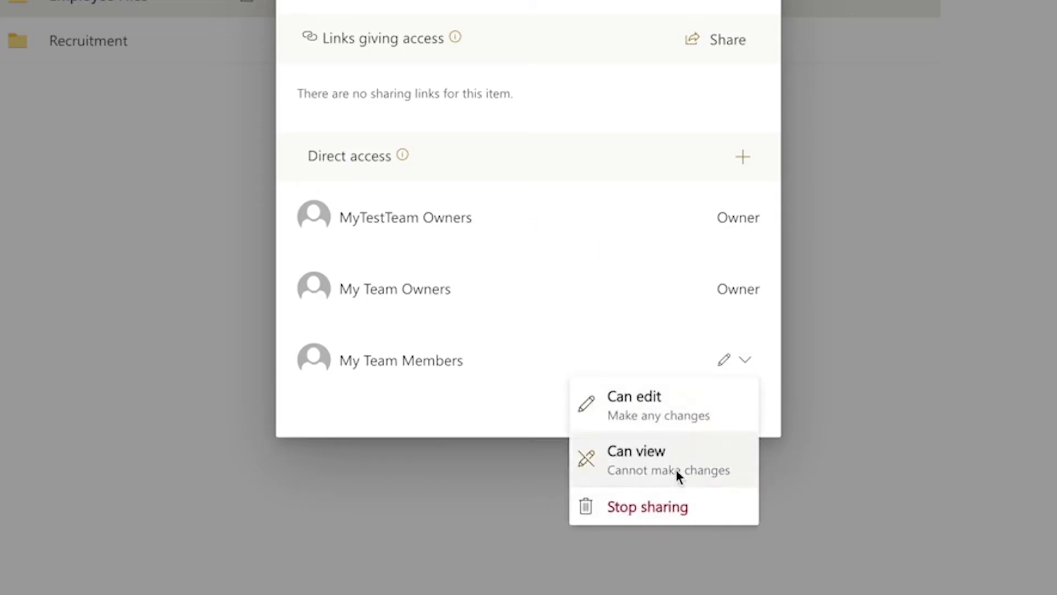
pyautogui.click(677, 504)
pyautogui.click(530, 215)
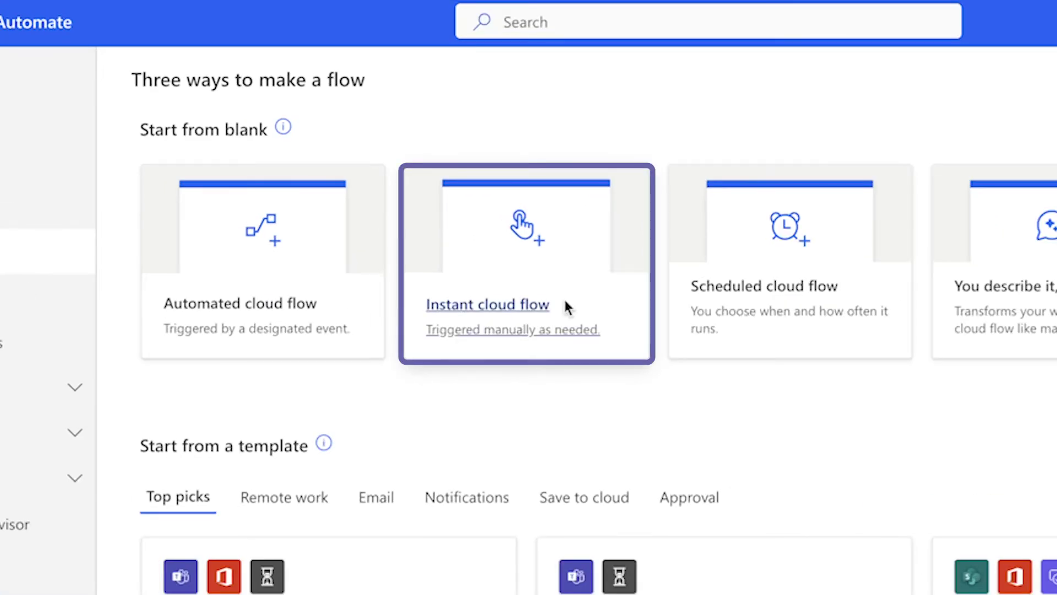
# Create a manually triggered instant cloud flow named 'Create Employee Folders - Bu…'.
pyautogui.click(567, 307)
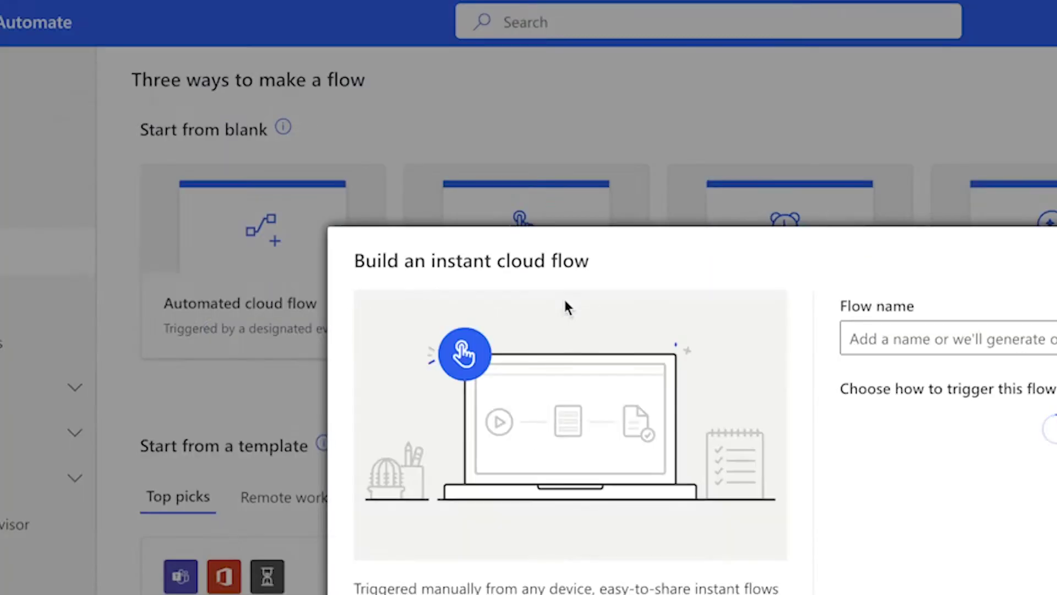
pyautogui.write('Create Employee Folders - Bulk')
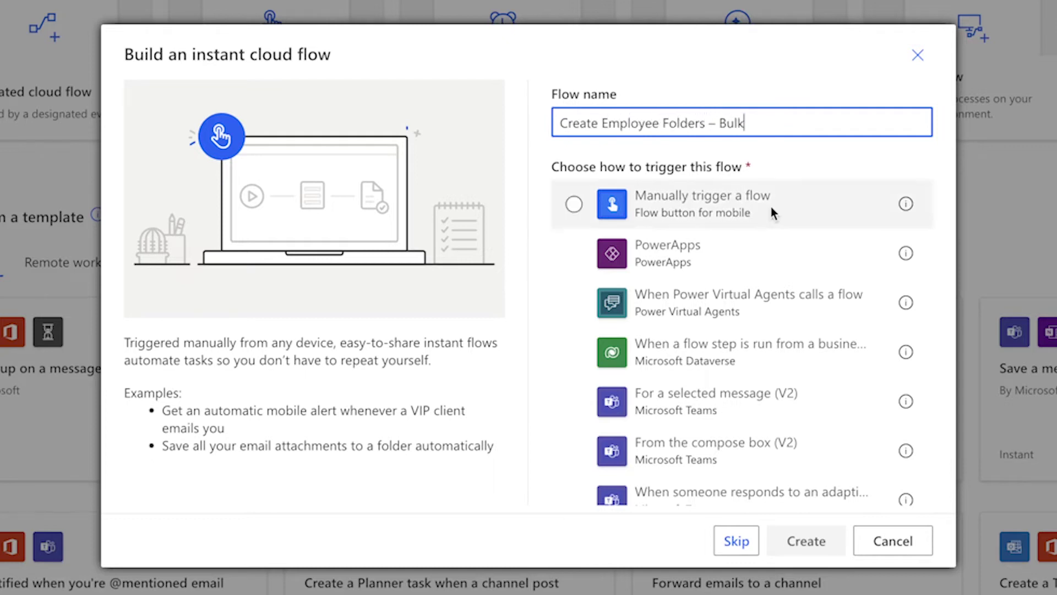
pyautogui.click(771, 207)
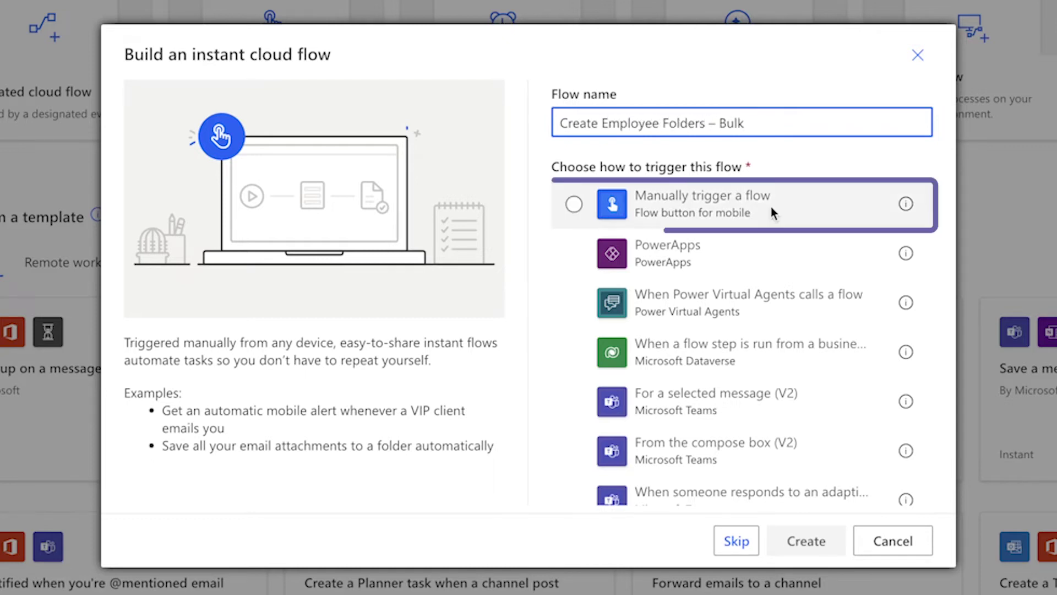
pyautogui.click(809, 536)
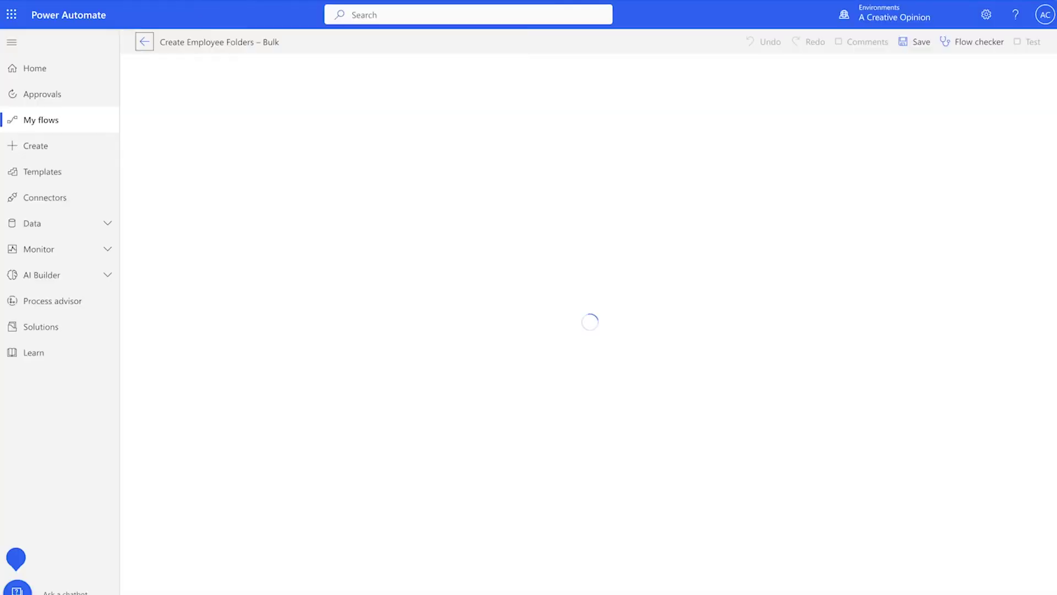
# Add a SharePoint Get items action titled 'Get items - Employee List'.
pyautogui.click(555, 132)
pyautogui.write('g')
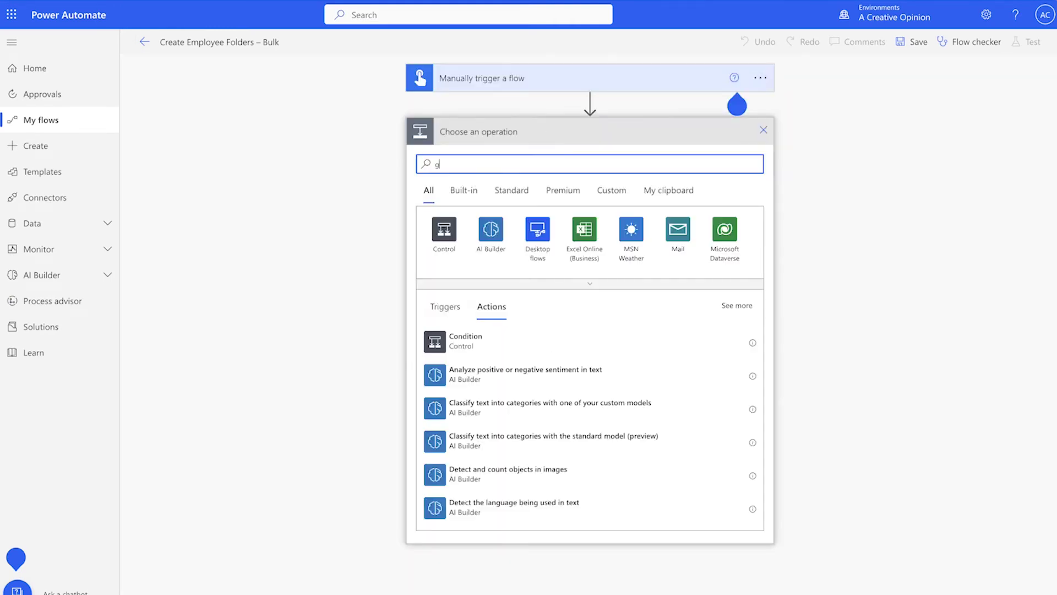
pyautogui.write('et items')
pyautogui.click(567, 352)
pyautogui.click(759, 132)
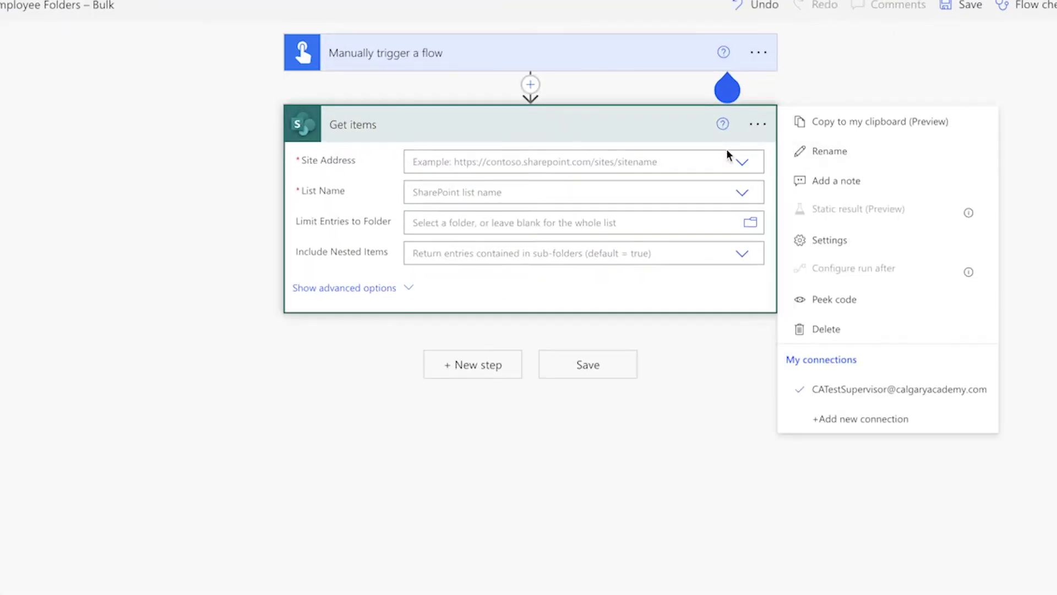
pyautogui.click(784, 152)
pyautogui.write('Get items - Employee List')
# Point Get items at the team site's Employee List and start editing the Filter Query.
pyautogui.click(645, 163)
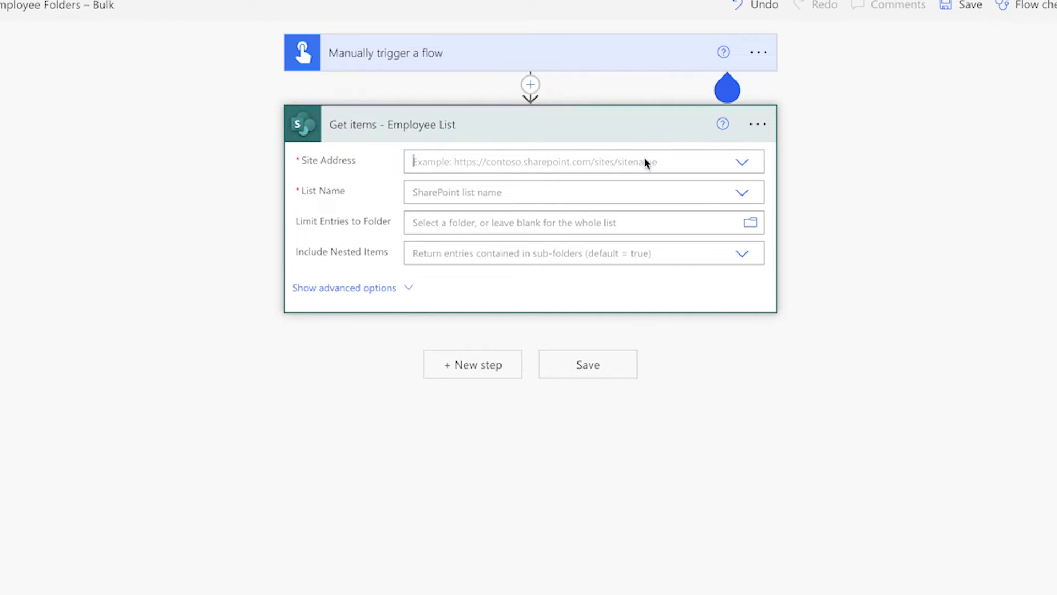
pyautogui.click(756, 203)
pyautogui.click(743, 192)
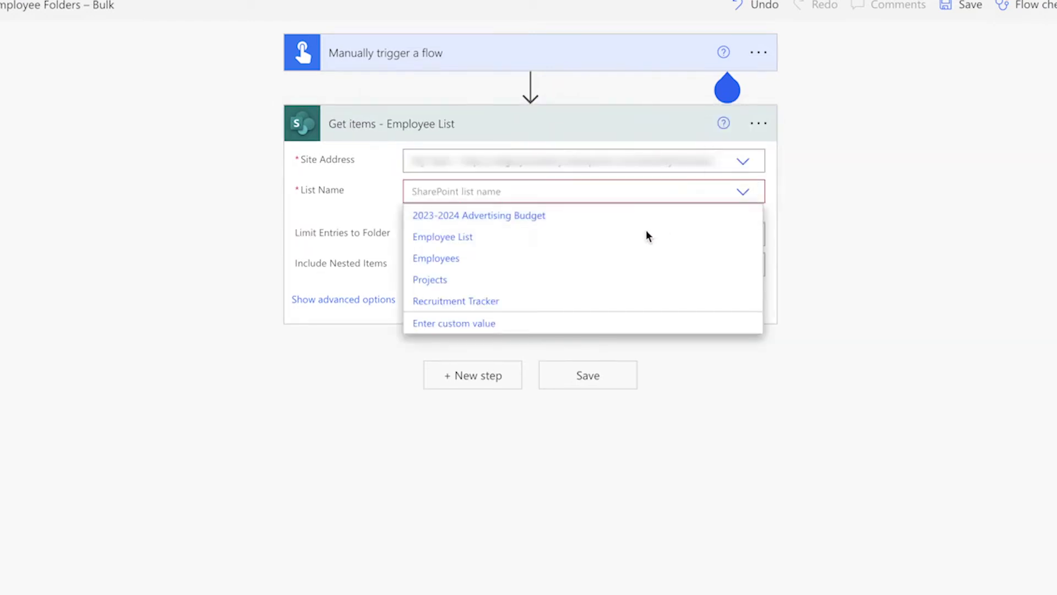
pyautogui.click(624, 238)
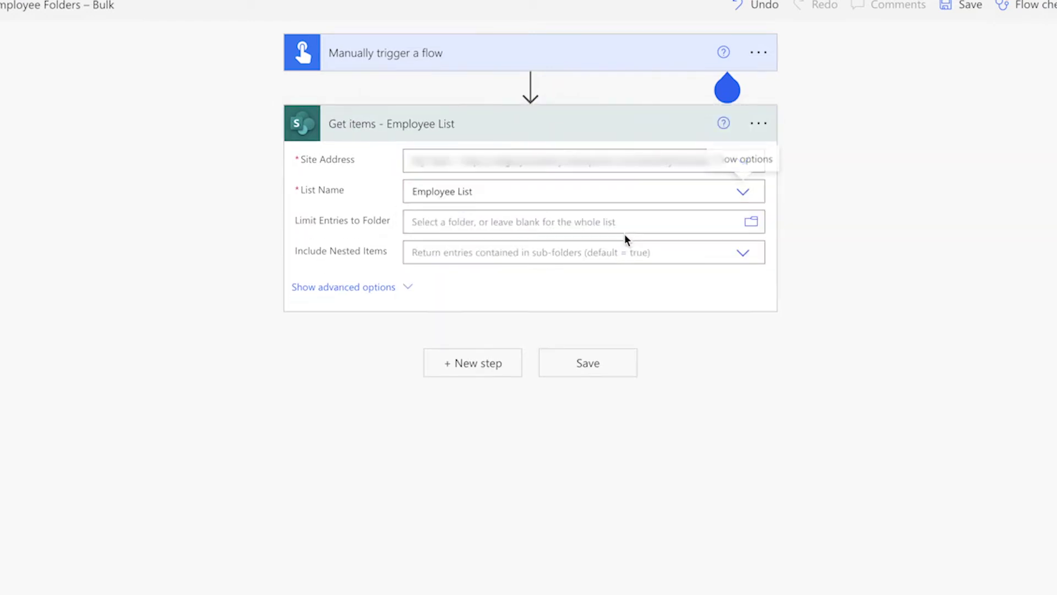
pyautogui.click(398, 285)
pyautogui.click(410, 284)
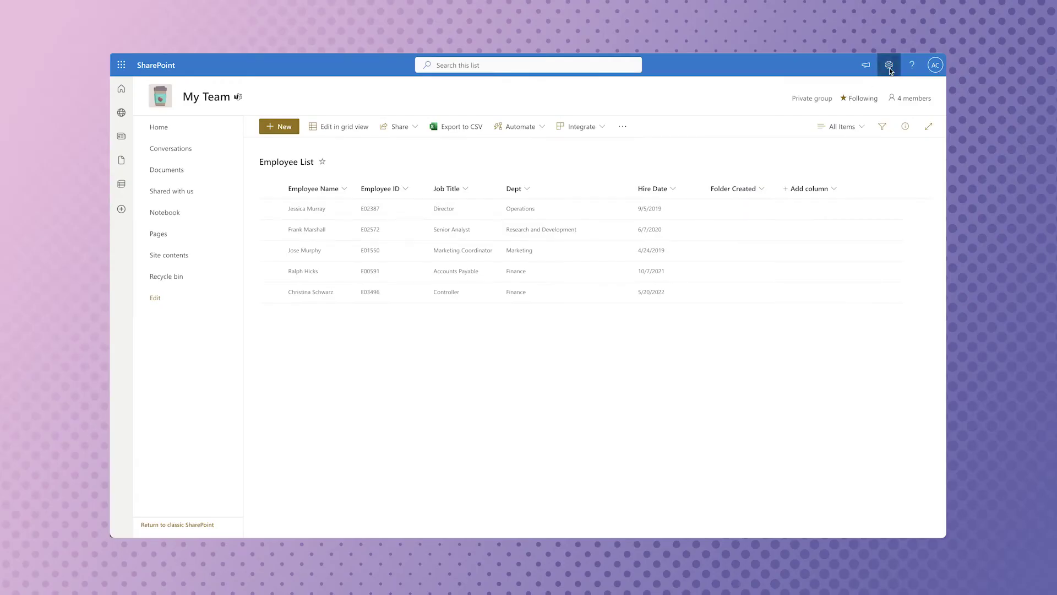
# Open the Employee List's settings page to view its columns.
pyautogui.click(889, 66)
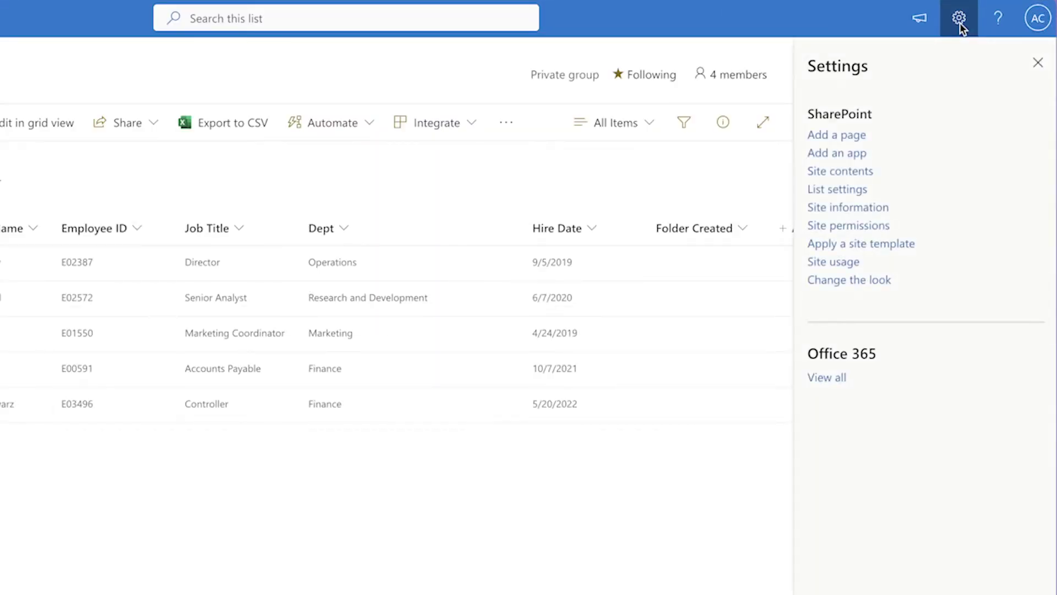
pyautogui.click(837, 189)
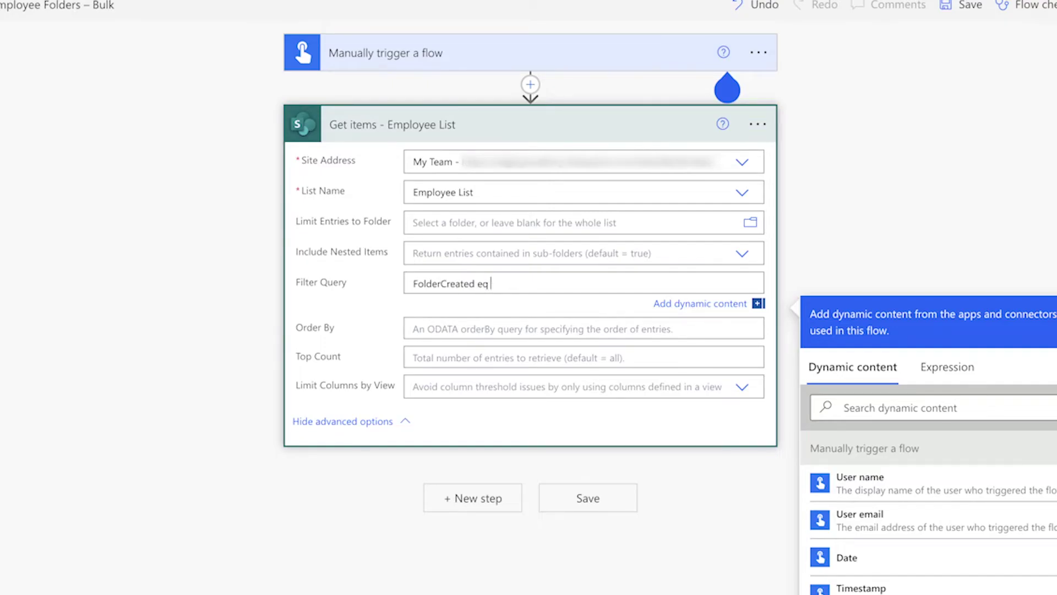
# Add an Initialize variable step for varName.
pyautogui.click(472, 498)
pyautogui.write('init')
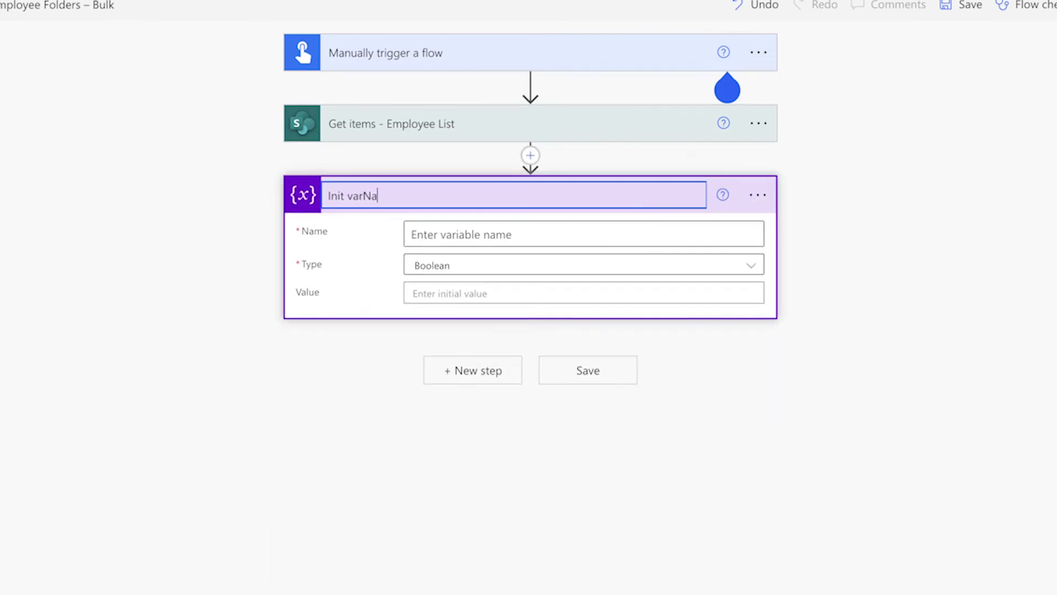
pyautogui.write('me')
pyautogui.click(580, 239)
pyautogui.write('varName')
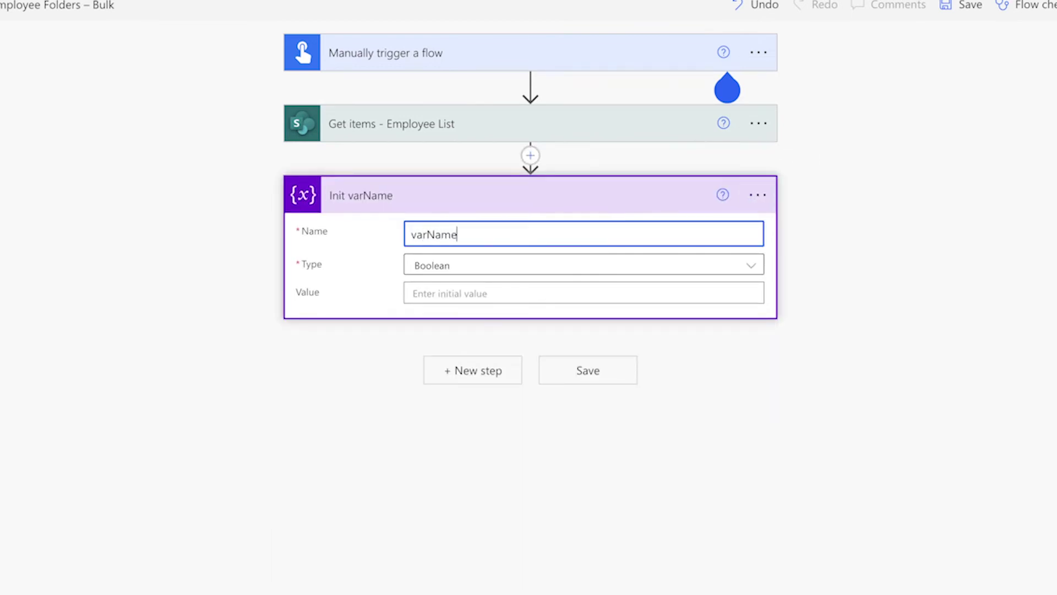
pyautogui.click(576, 265)
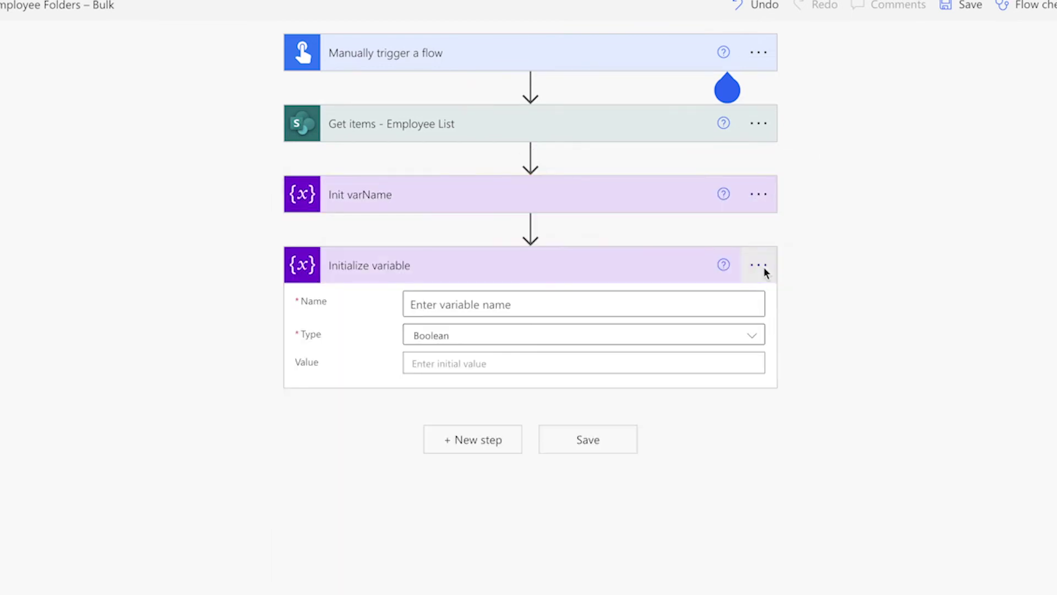
# Add a second variable step, Init varEmail, as a String variable.
pyautogui.click(762, 266)
pyautogui.click(824, 300)
pyautogui.write('Init var')
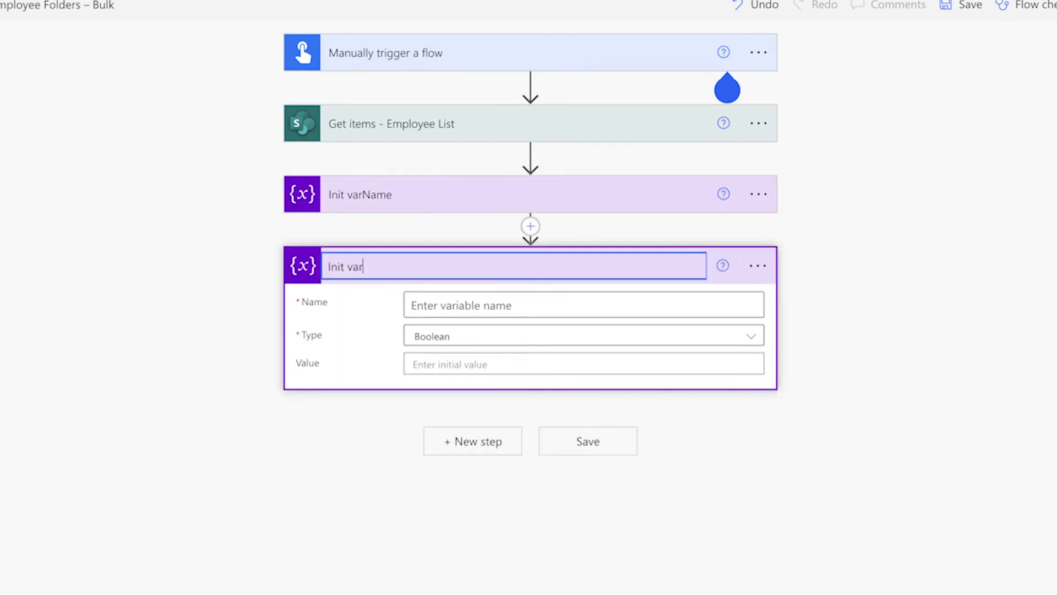
pyautogui.write('Email')
pyautogui.click(618, 336)
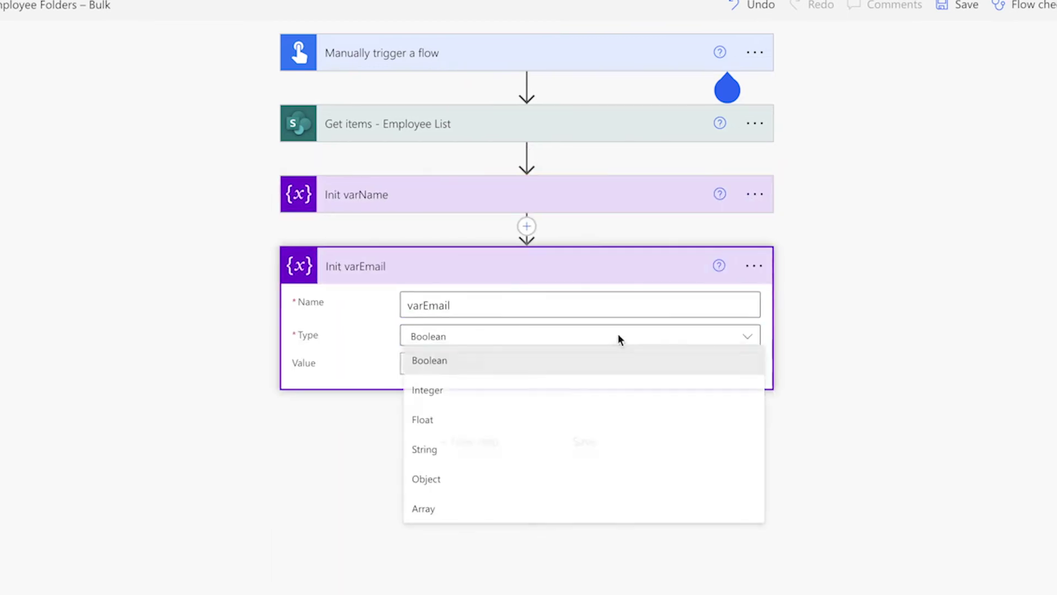
pyautogui.click(577, 448)
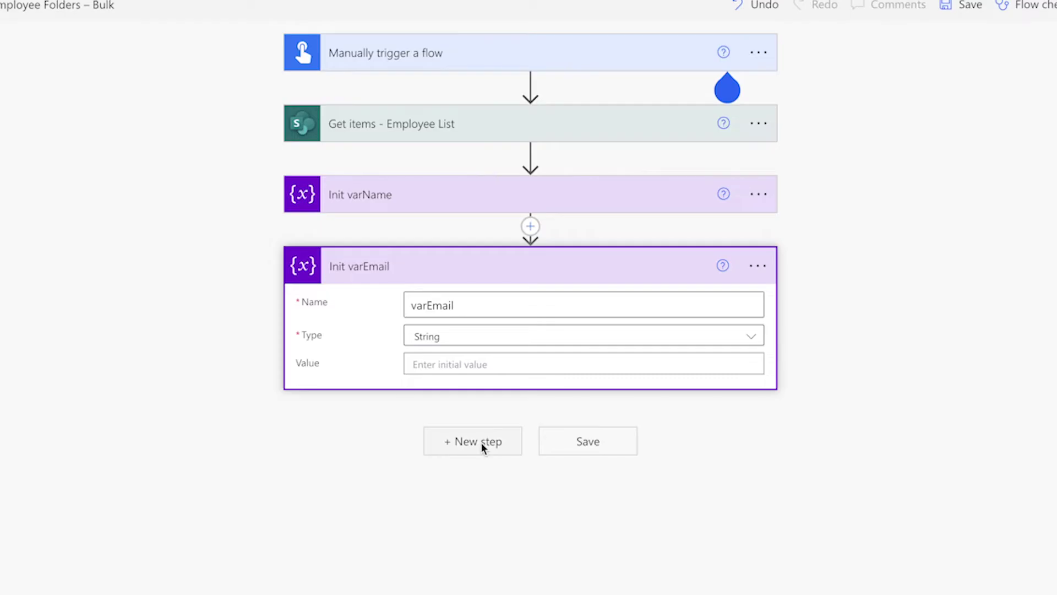
# Add a Compose step renamed 'Compose - Folder Path' with input /Employee Files.
pyautogui.click(478, 441)
pyautogui.write('compose')
pyautogui.scroll(-3, 440, 435)
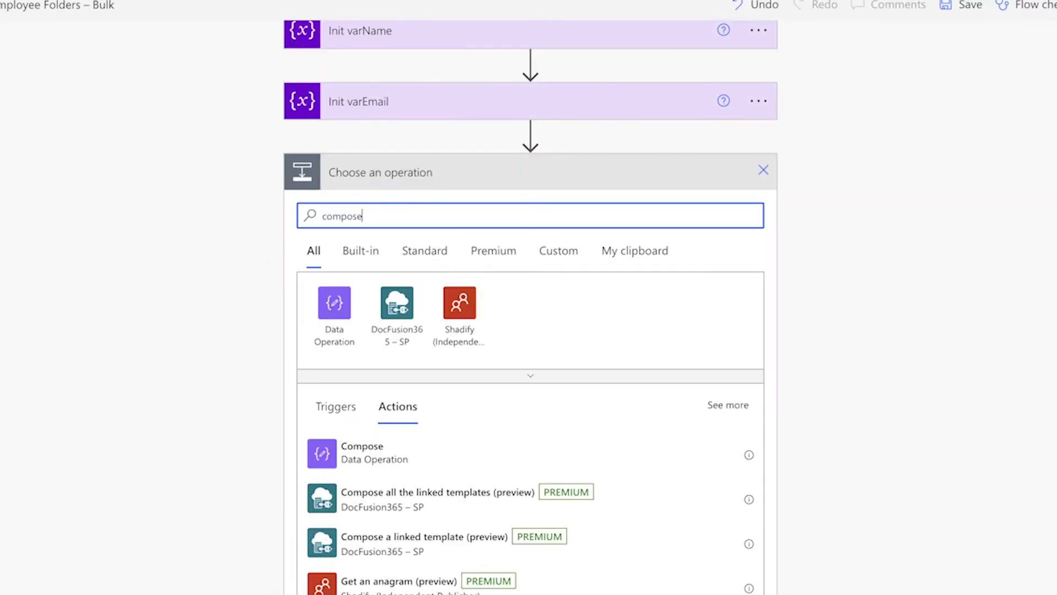
pyautogui.click(411, 455)
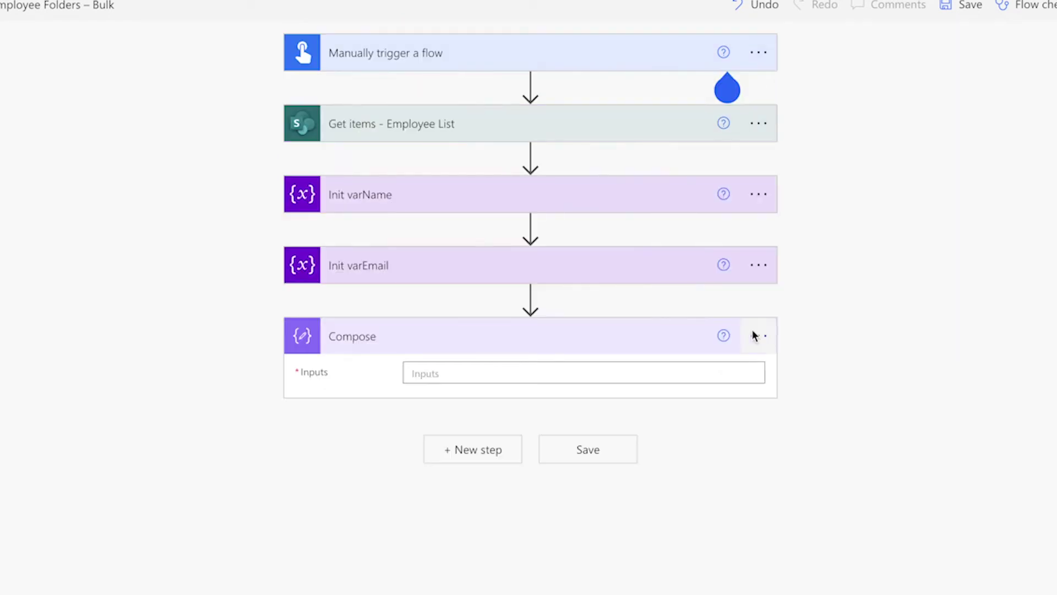
pyautogui.click(759, 336)
pyautogui.click(814, 365)
pyautogui.click(578, 343)
pyautogui.write('- Folder Path')
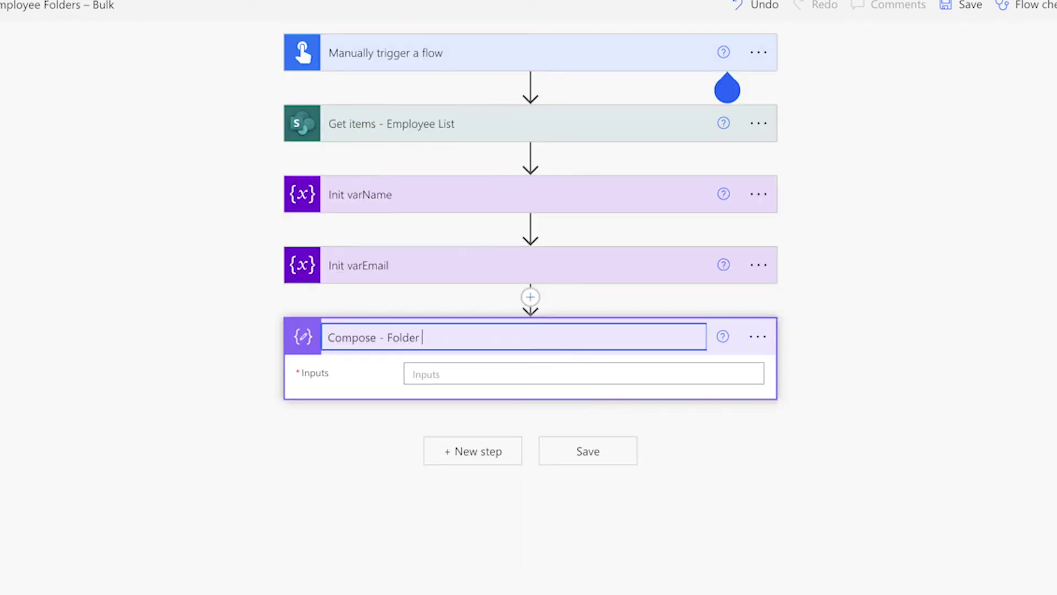
pyautogui.click(441, 376)
pyautogui.write('/Employee Files')
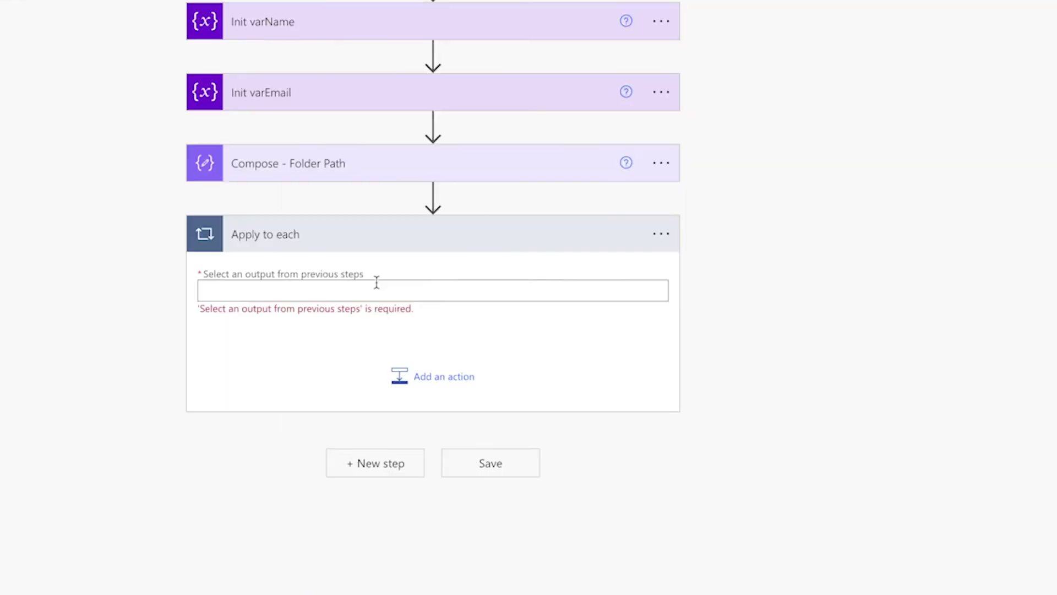
# Add an Apply to each loop over the Get items value output.
pyautogui.click(472, 455)
pyautogui.click(930, 594)
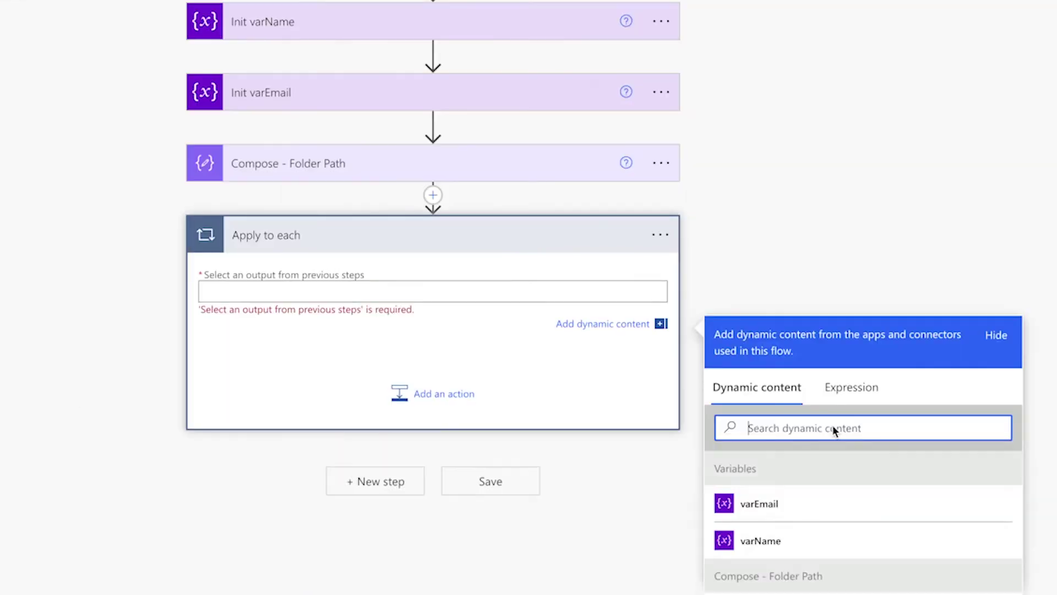
pyautogui.write('value')
pyautogui.click(827, 502)
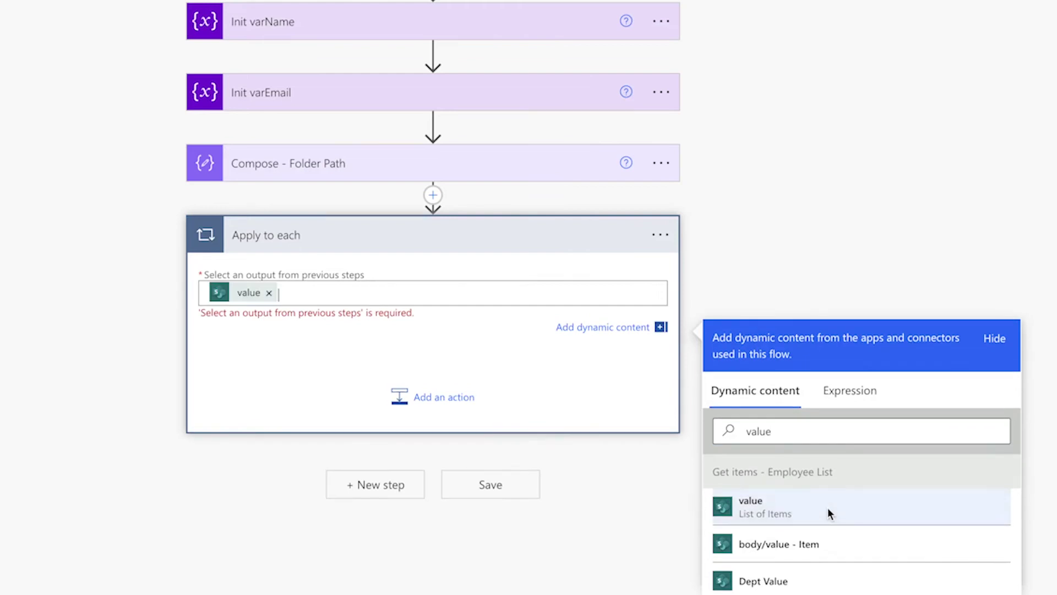
# Inside the loop, set varName and varEmail and create a Human Resources folder named by varName.
pyautogui.click(444, 393)
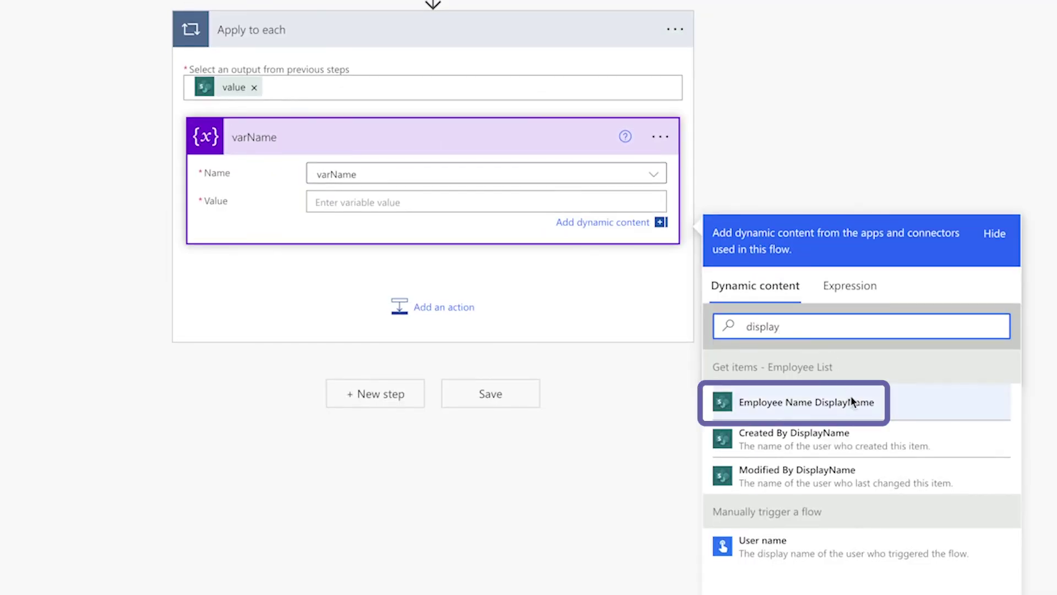
pyautogui.click(852, 402)
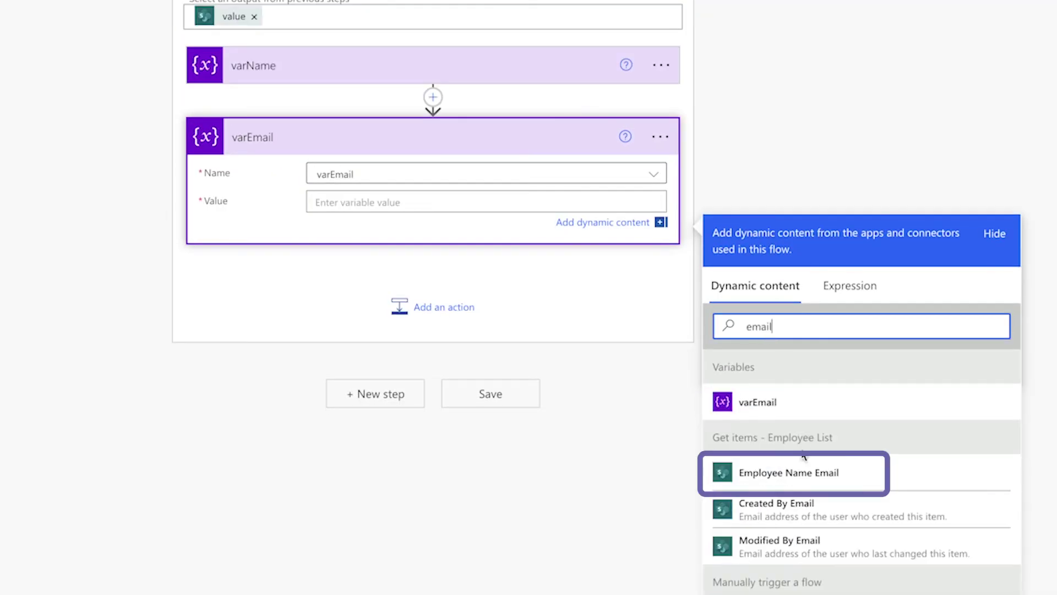
pyautogui.click(793, 472)
pyautogui.click(533, 410)
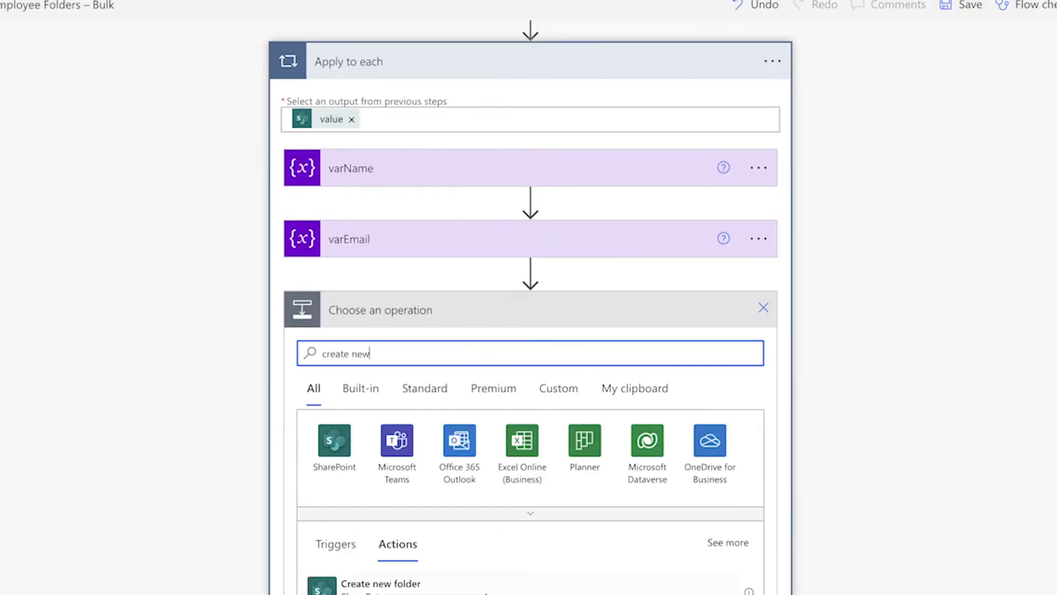
pyautogui.click(743, 384)
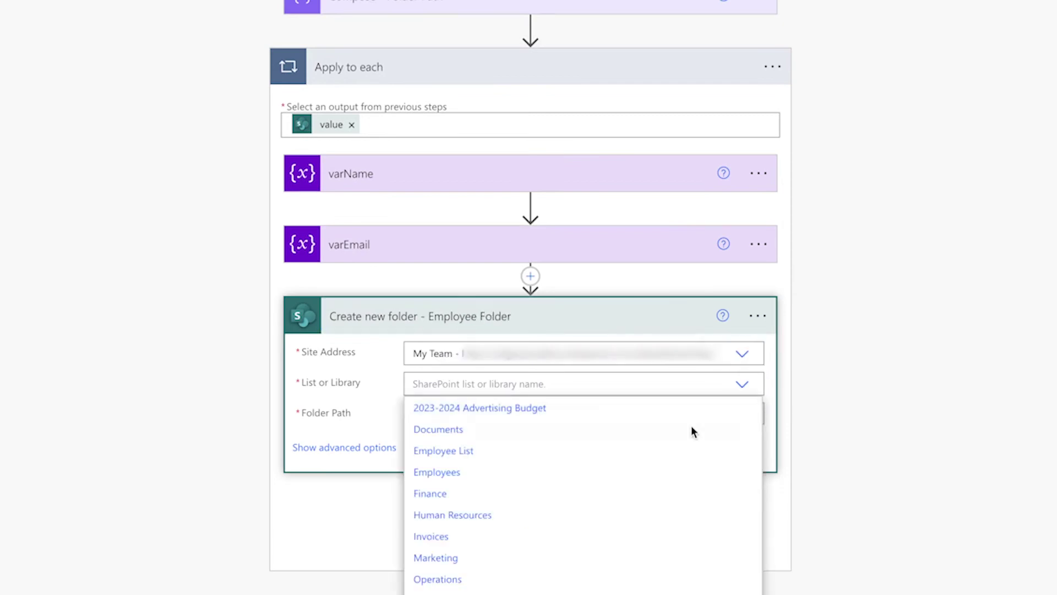
pyautogui.click(568, 513)
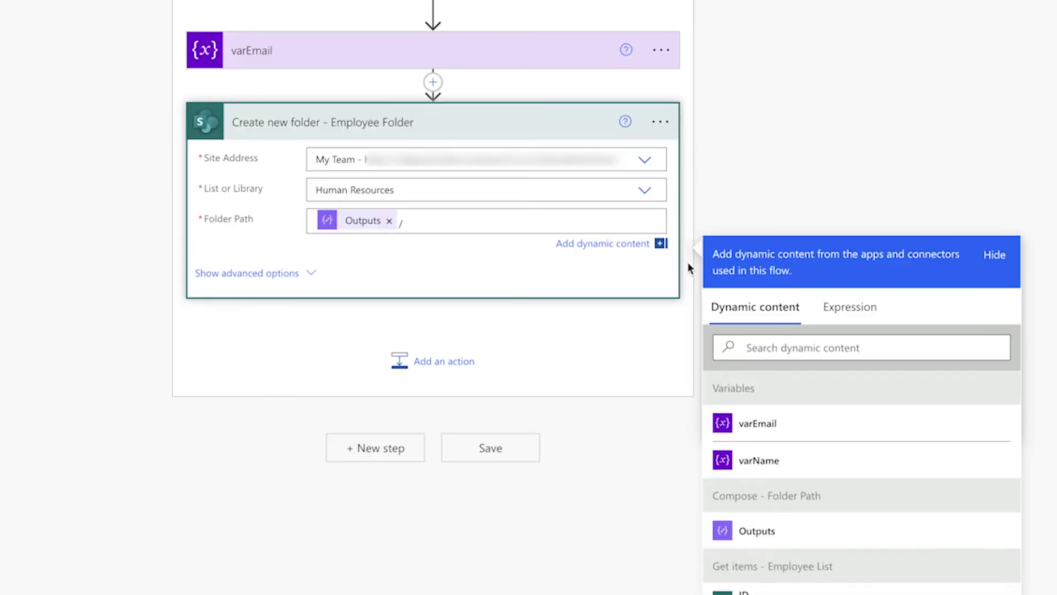
pyautogui.click(758, 454)
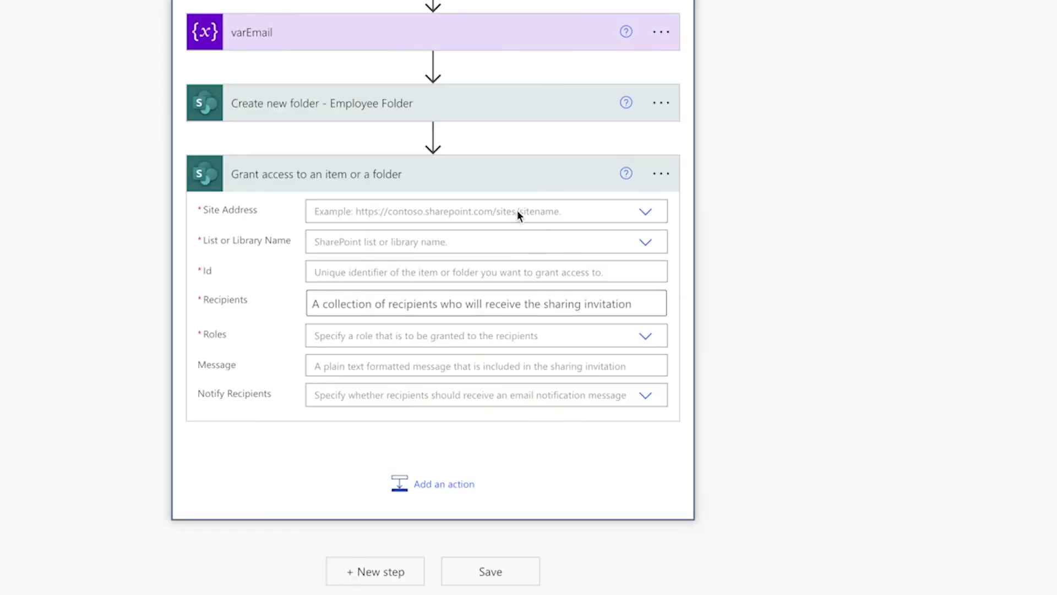
# Configure Grant access: Human Resources, Id = ID, varEmail as Can edit, no notification.
pyautogui.click(641, 216)
pyautogui.click(637, 243)
pyautogui.click(637, 243)
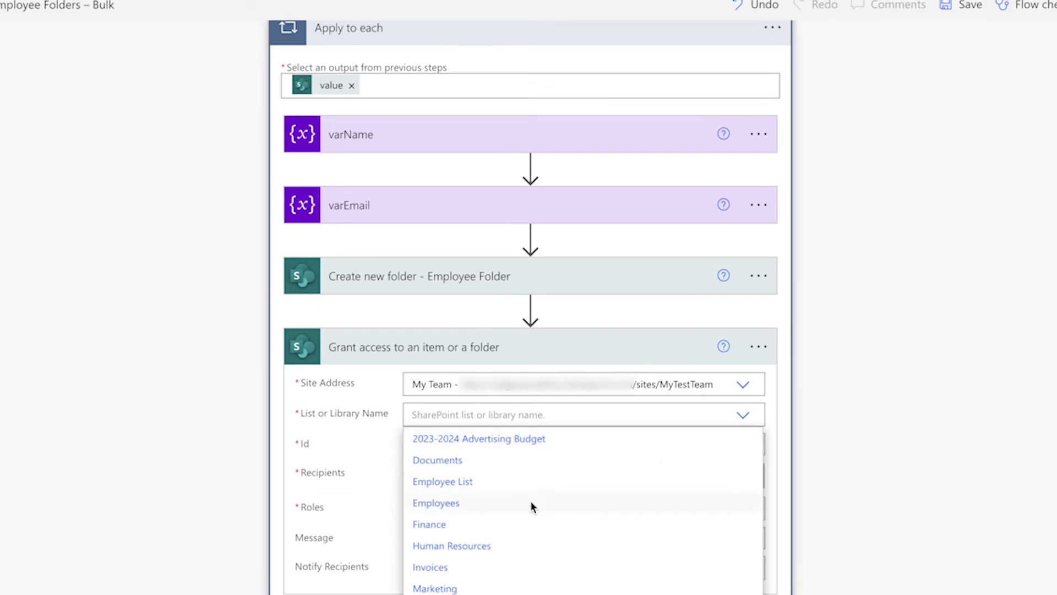
pyautogui.click(502, 545)
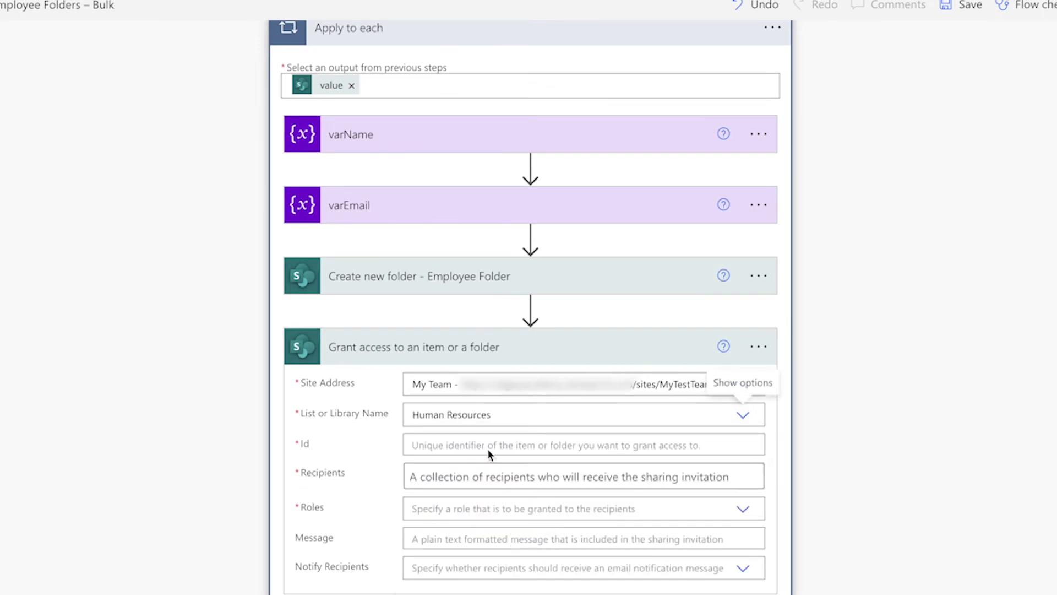
pyautogui.click(539, 444)
pyautogui.click(741, 468)
pyautogui.click(590, 336)
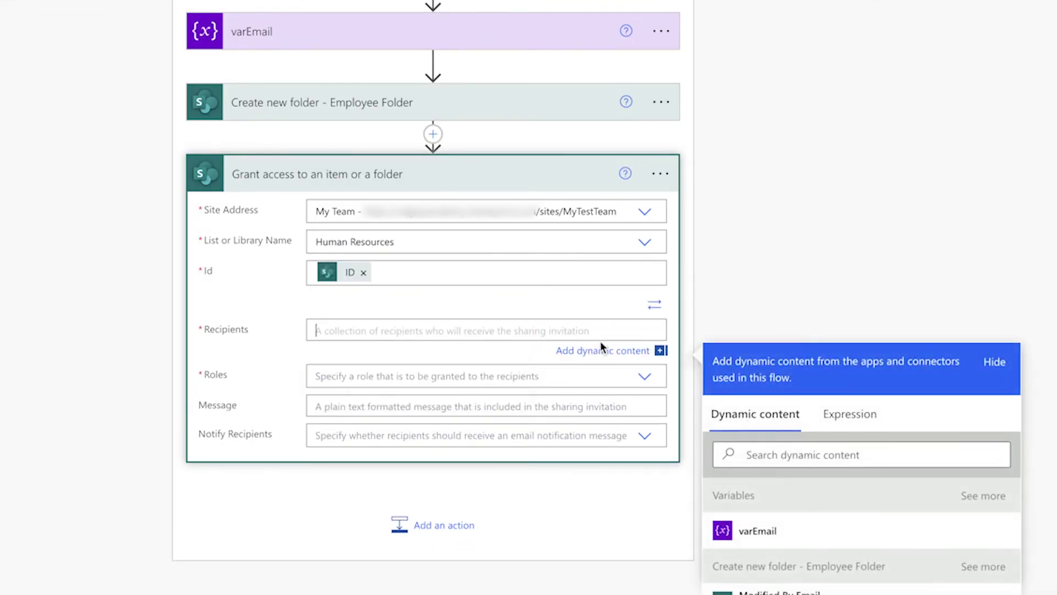
pyautogui.click(805, 531)
pyautogui.click(644, 364)
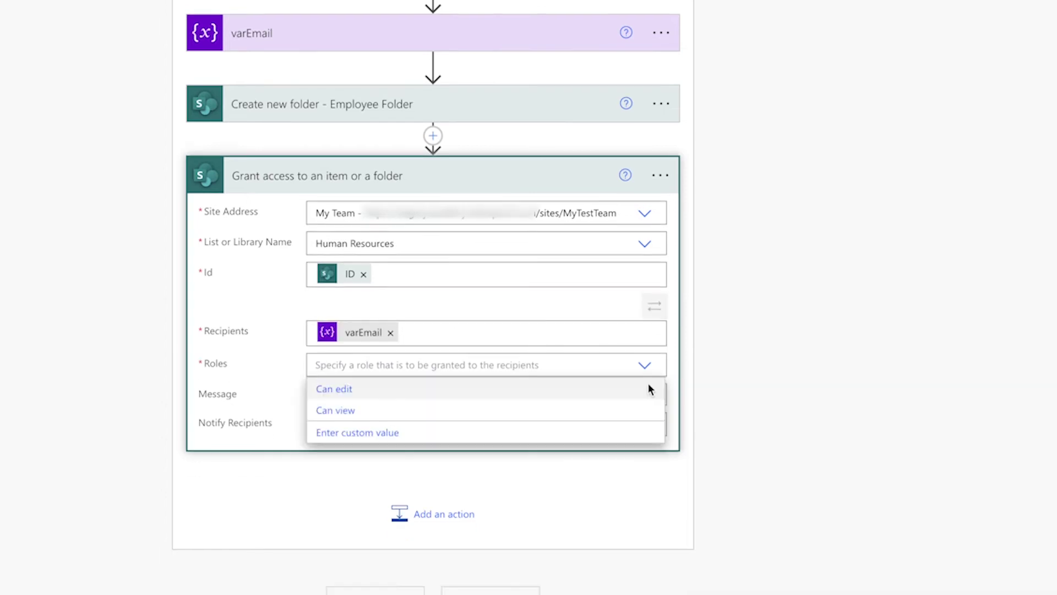
pyautogui.click(745, 395)
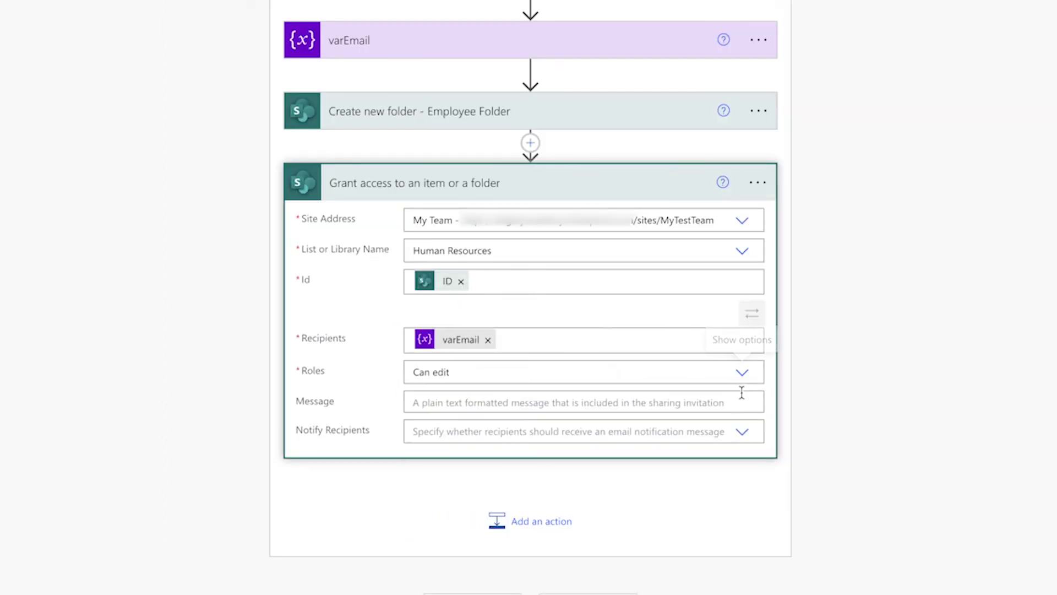
pyautogui.click(745, 432)
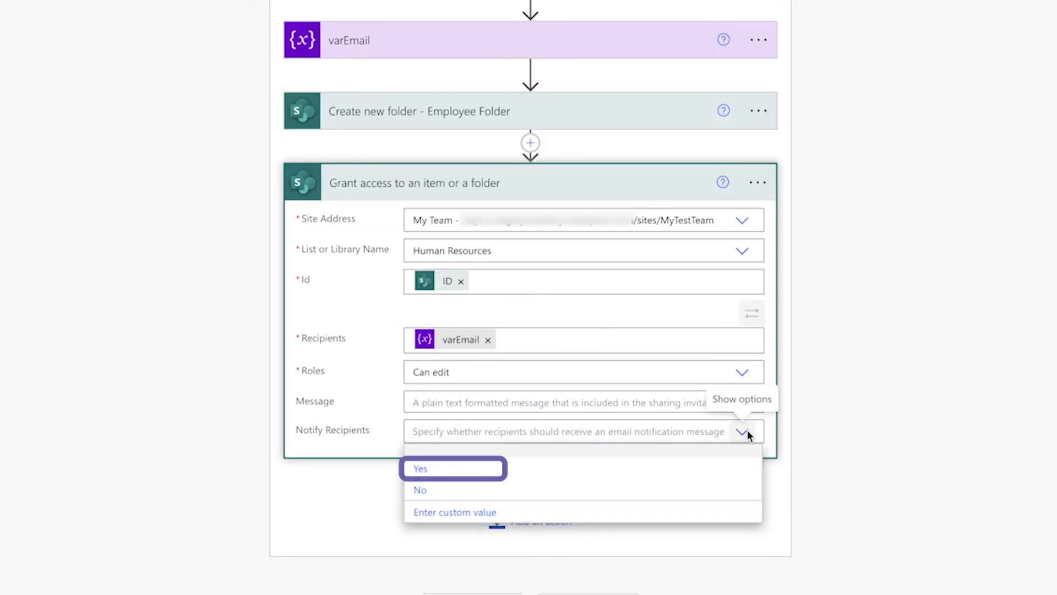
pyautogui.click(724, 490)
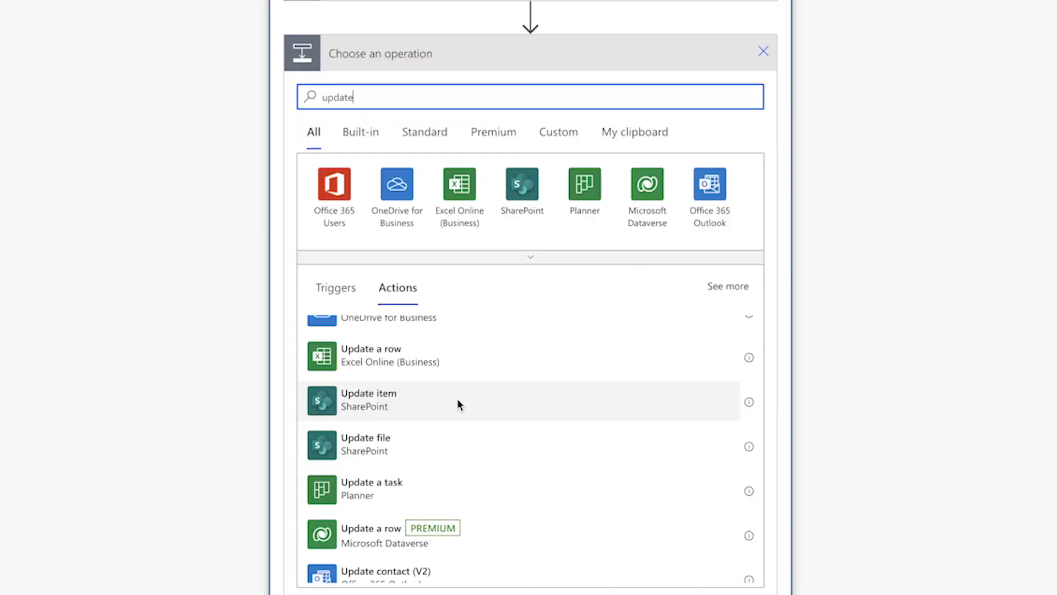
# Add an Update item on My Team's Employee List setting Id to ID and Folder Created to Timestamp, then save.
pyautogui.click(458, 402)
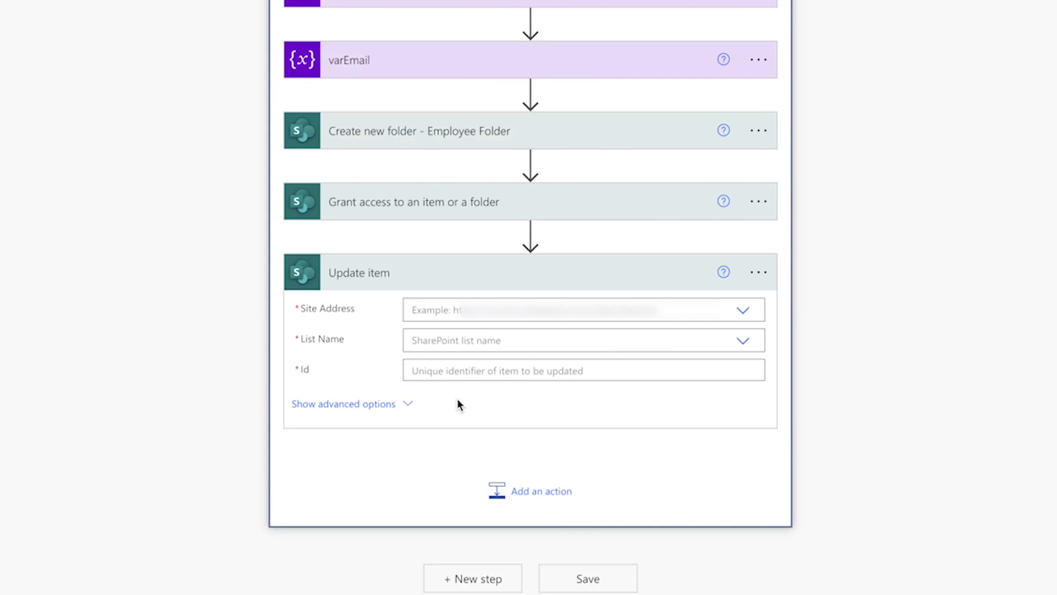
pyautogui.click(744, 311)
pyautogui.click(743, 334)
pyautogui.click(741, 342)
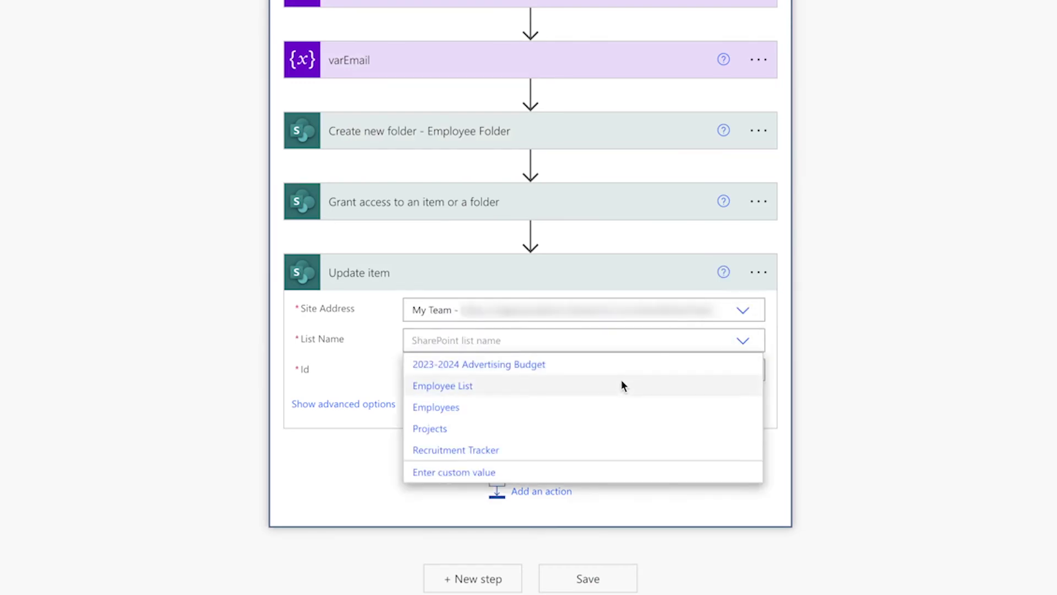
pyautogui.click(621, 383)
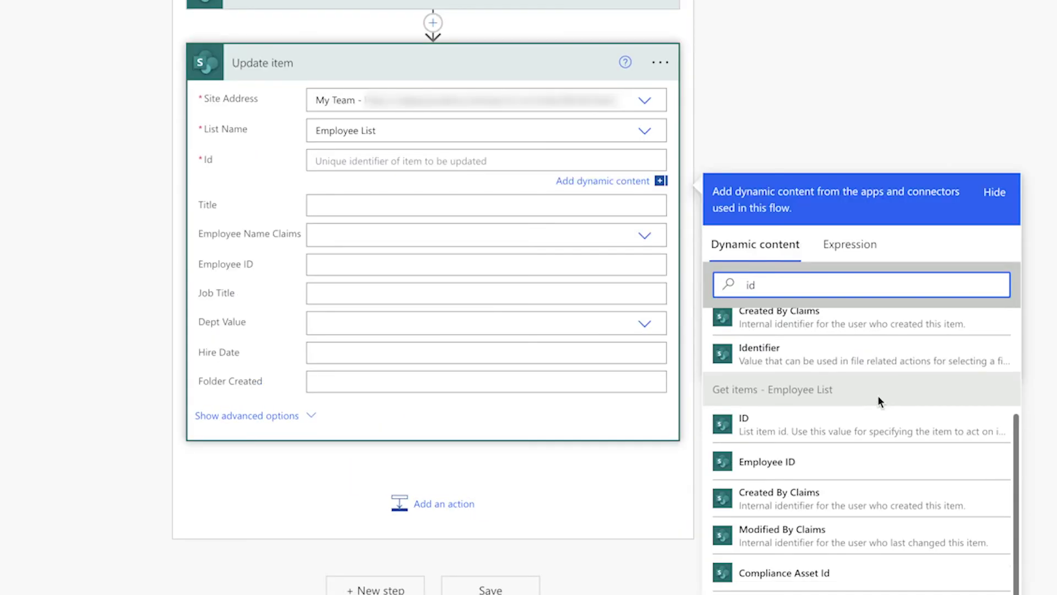
pyautogui.click(833, 421)
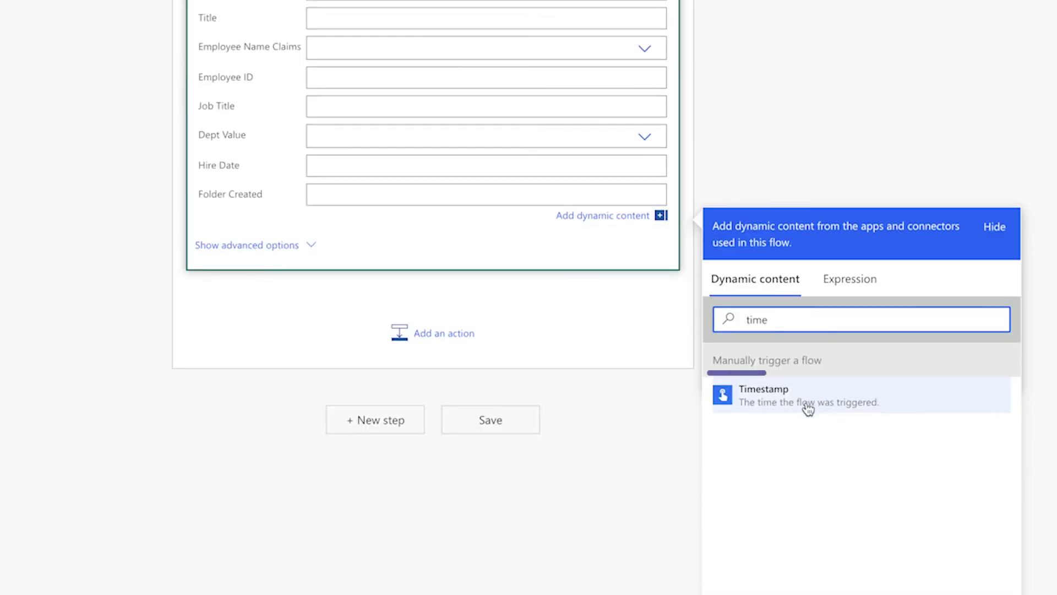
pyautogui.click(807, 402)
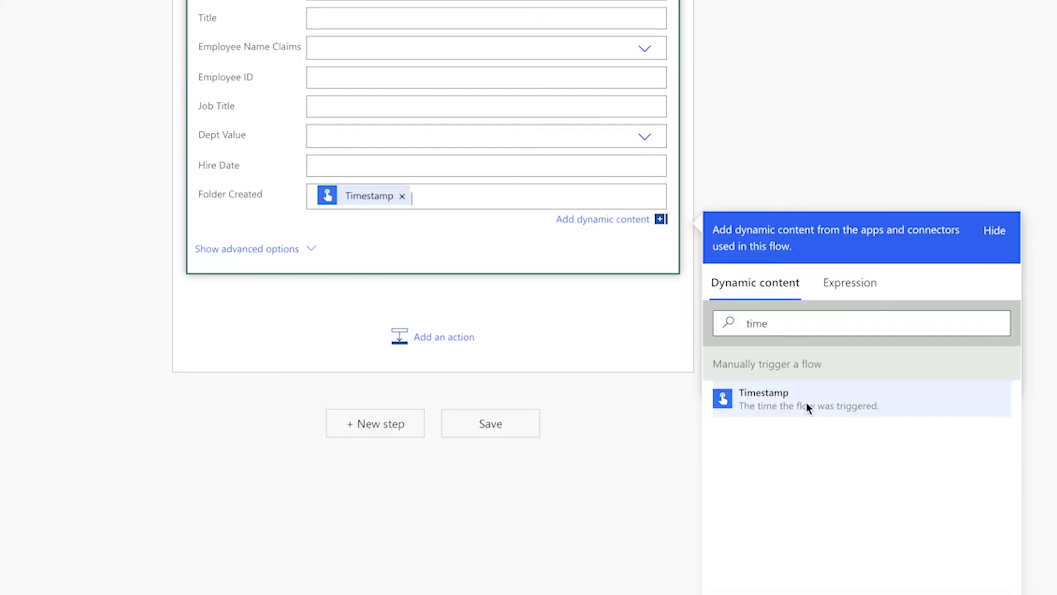
pyautogui.click(837, 87)
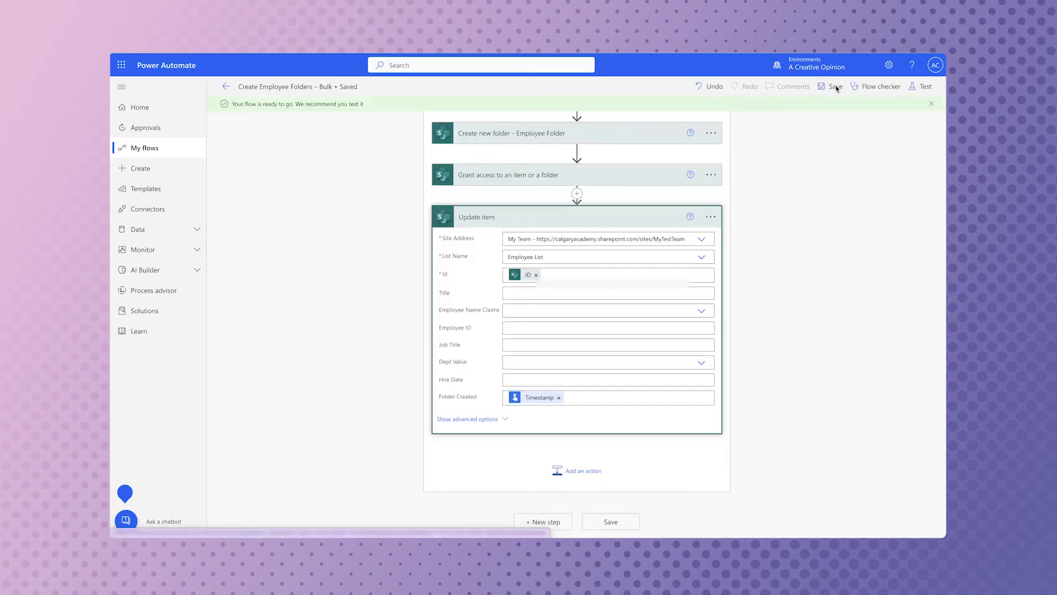
# Run a manual test of the flow.
pyautogui.click(920, 87)
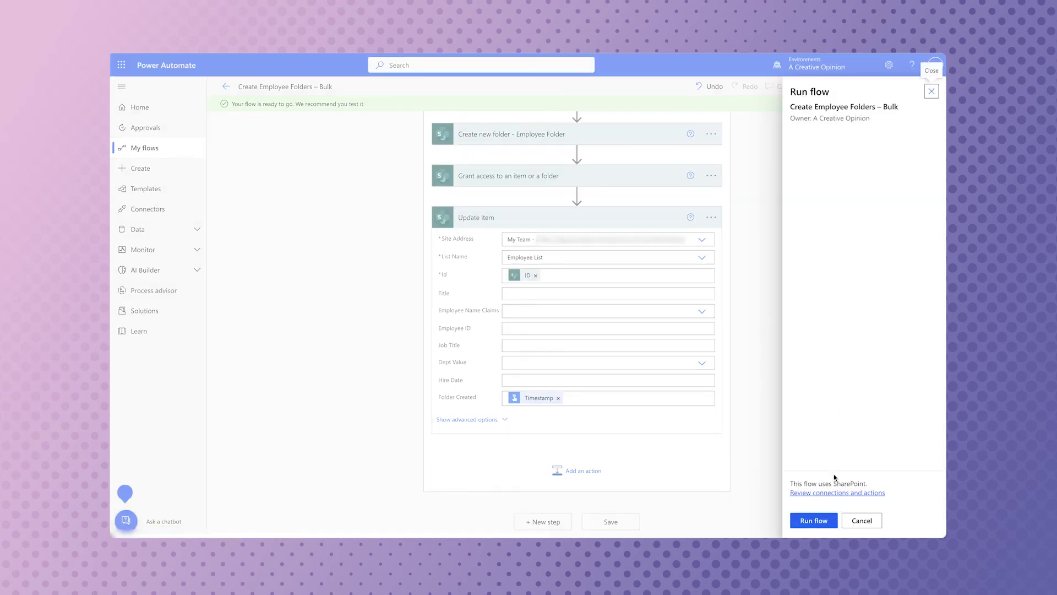
pyautogui.click(825, 520)
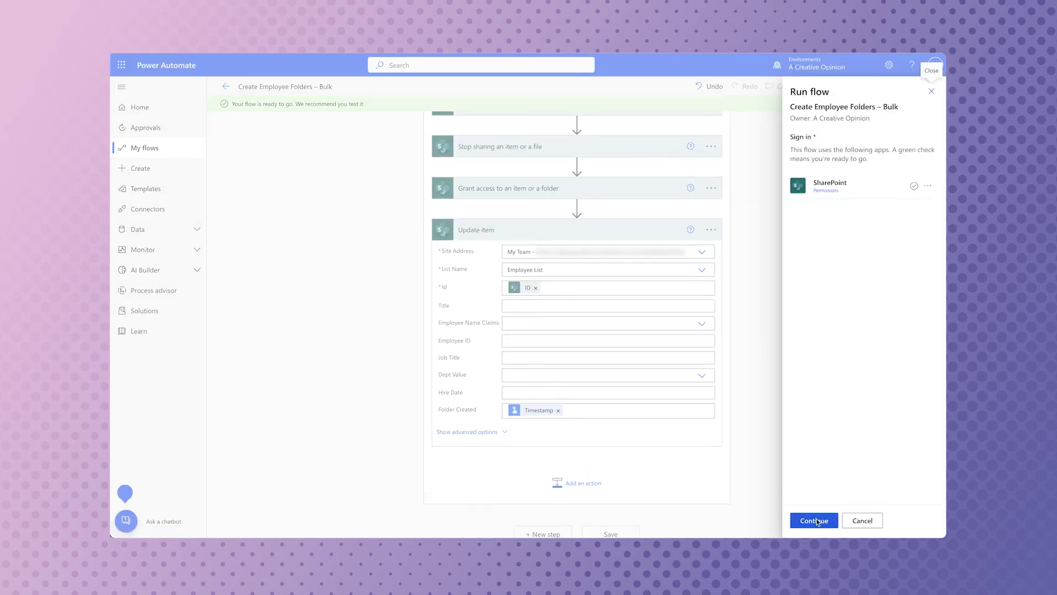
pyautogui.click(810, 520)
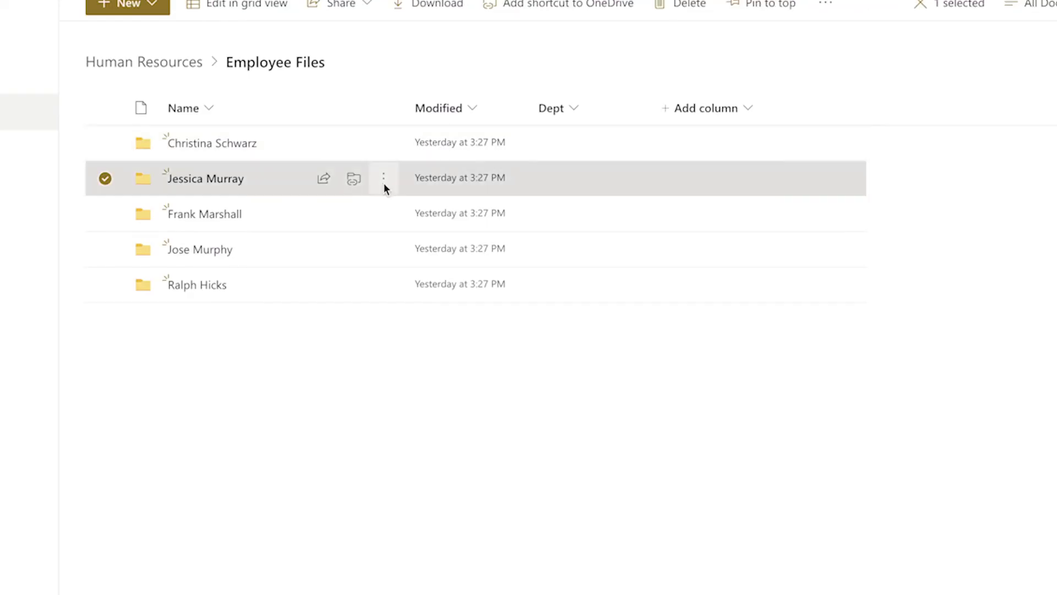
pyautogui.rightClick(384, 183)
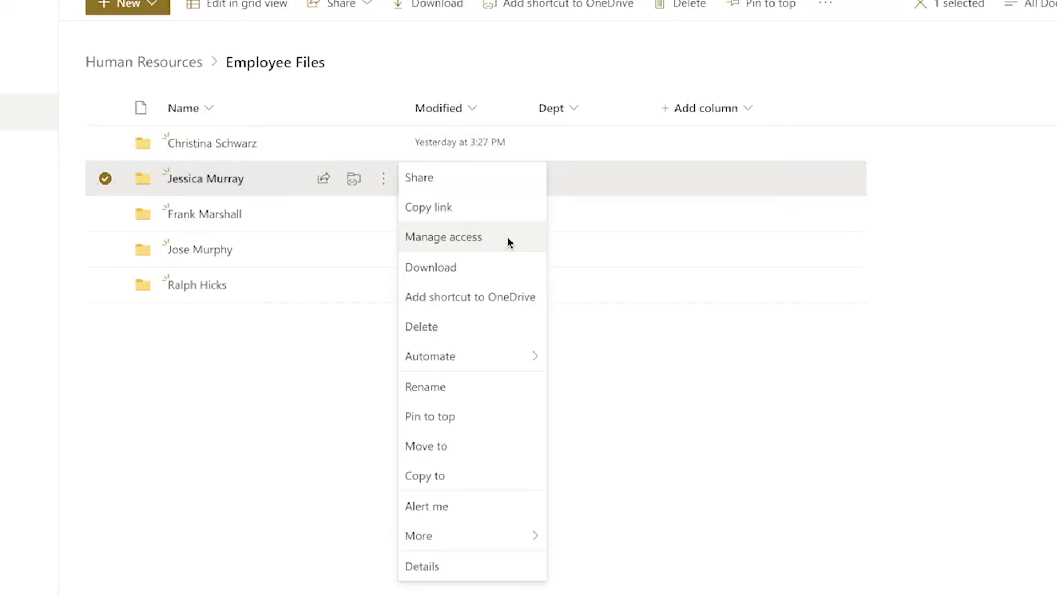
pyautogui.click(507, 236)
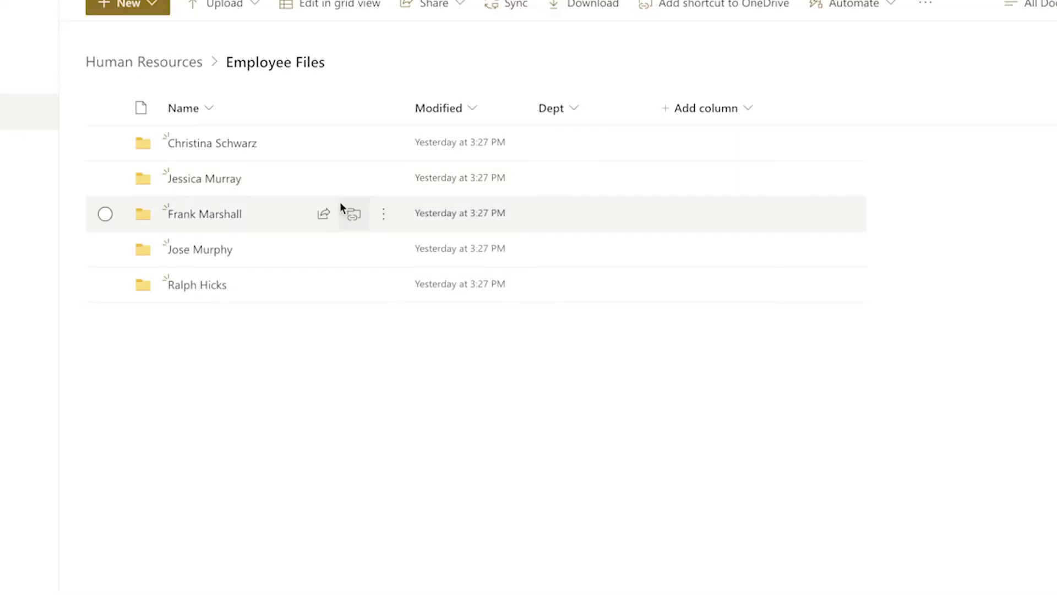
pyautogui.click(379, 216)
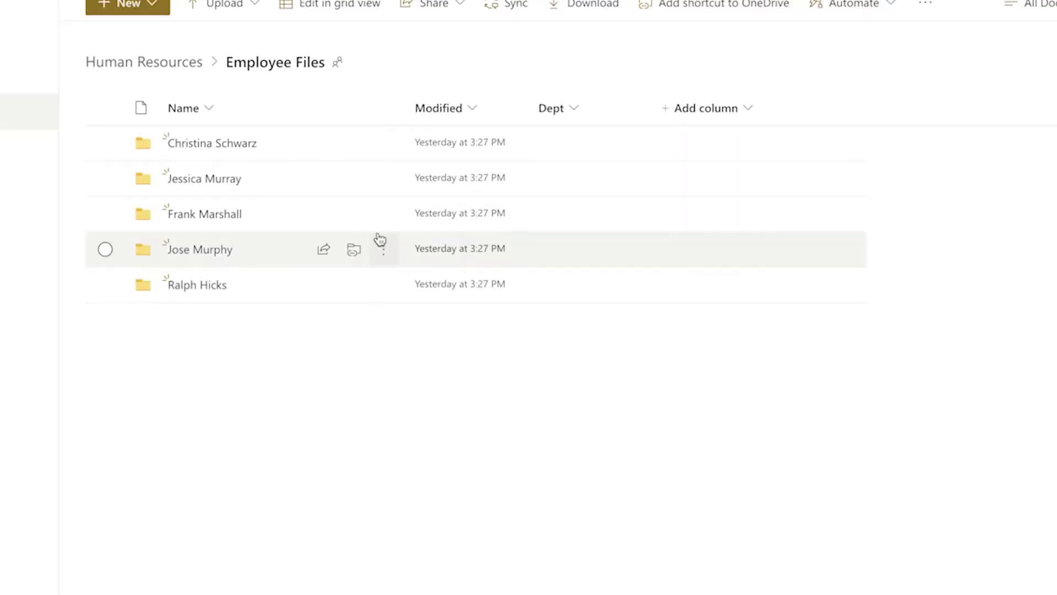
pyautogui.rightClick(383, 245)
pyautogui.click(510, 307)
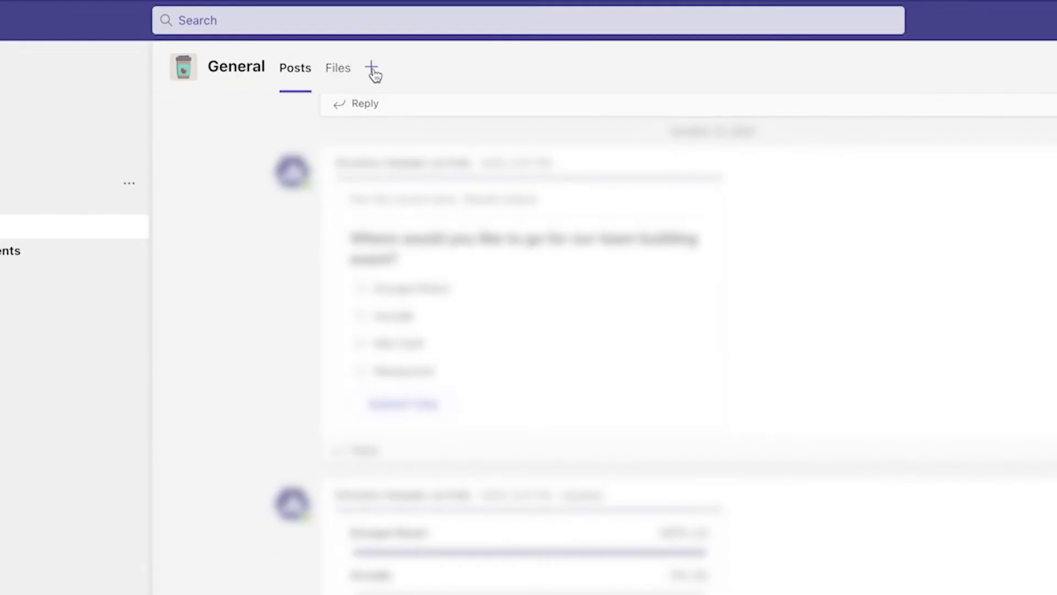
# Add an 'Employee Folders' website tab to General linking the Human Resources library, without posting to the channel.
pyautogui.click(373, 70)
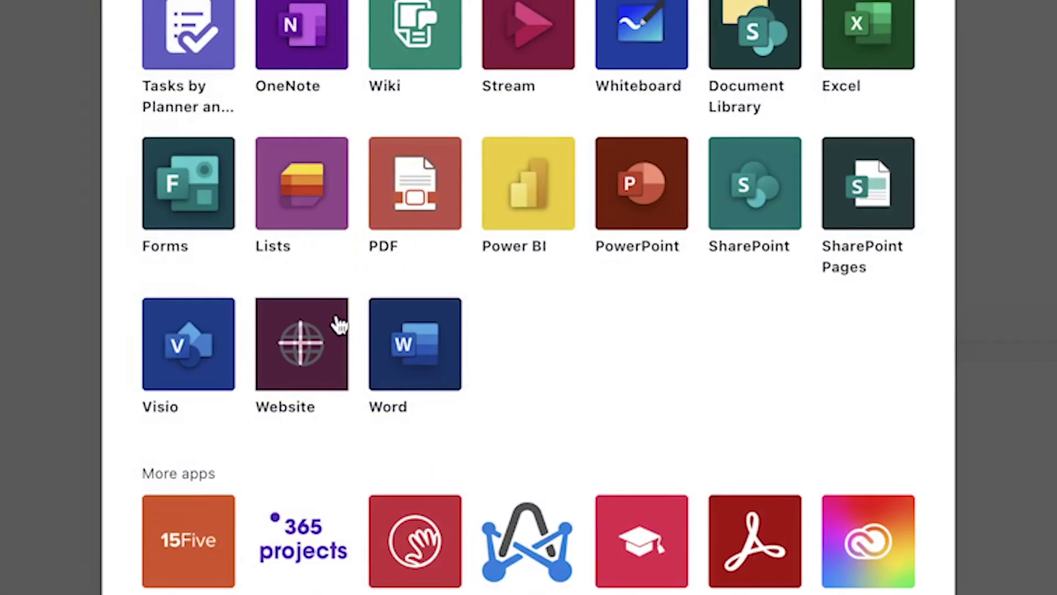
pyautogui.click(332, 323)
pyautogui.write('Employee Folders')
pyautogui.click(368, 318)
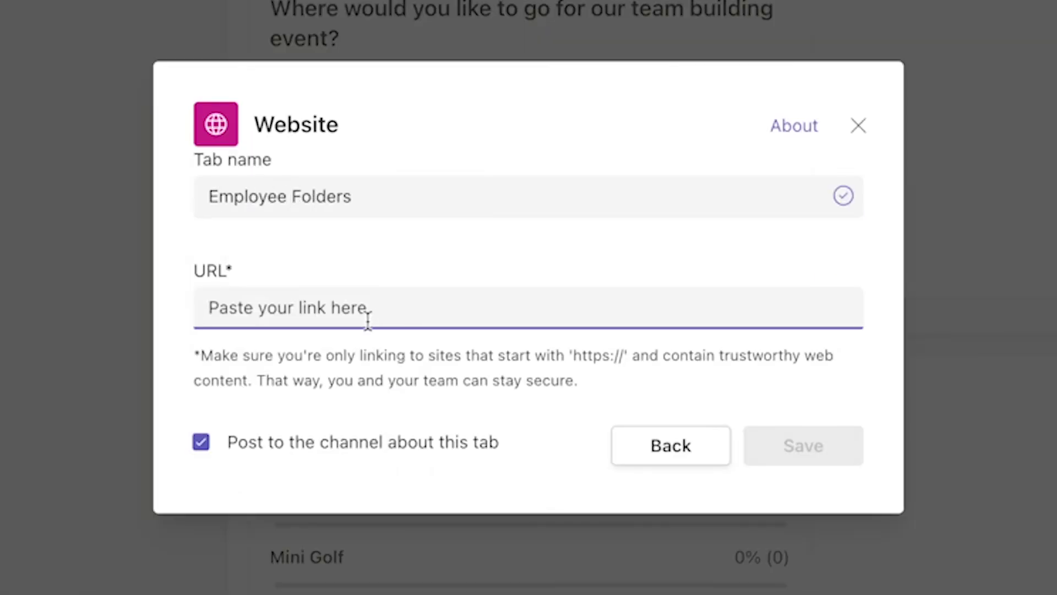
pyautogui.press('super+v')
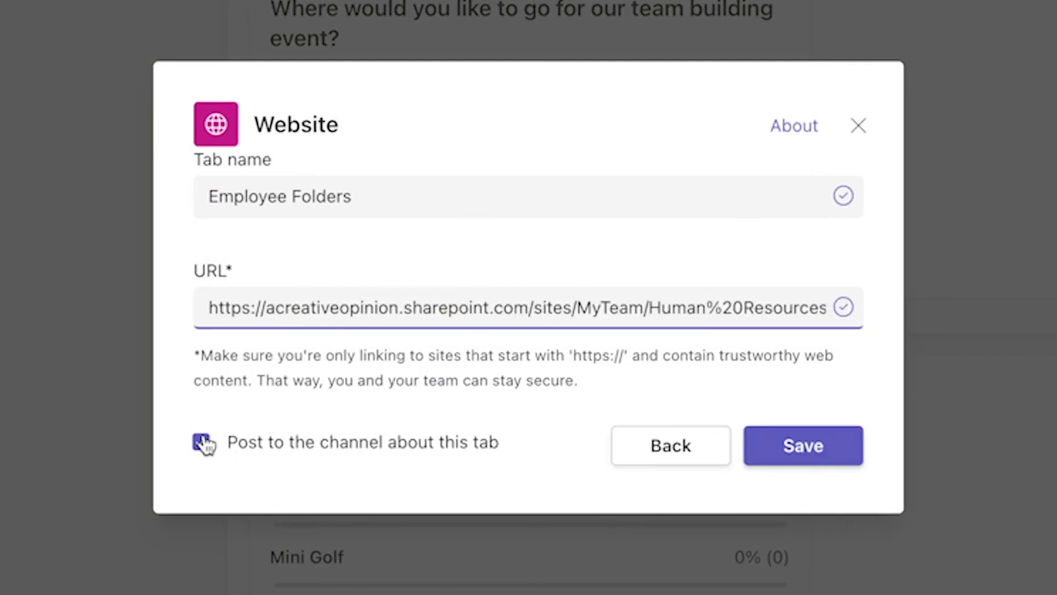
pyautogui.click(202, 439)
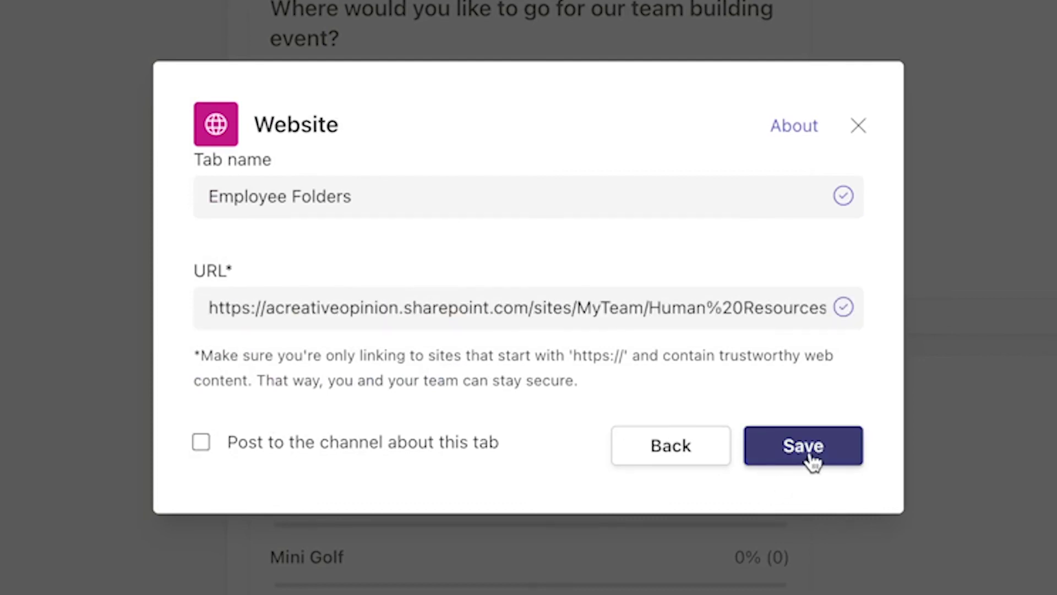
pyautogui.click(812, 460)
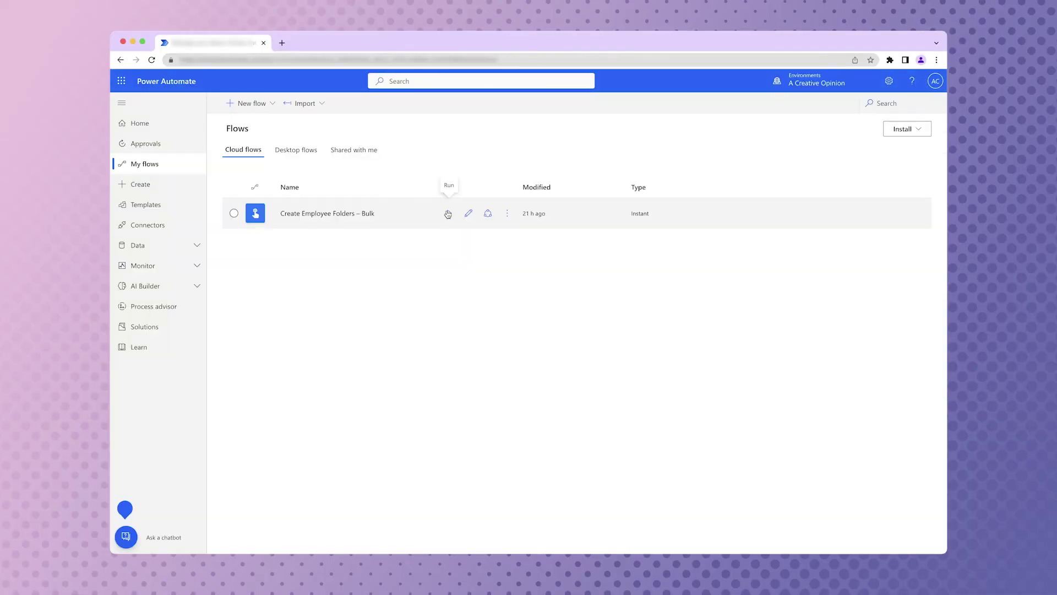
# Run the Create Employee Folders – Bulk flow again from My flows.
pyautogui.click(447, 214)
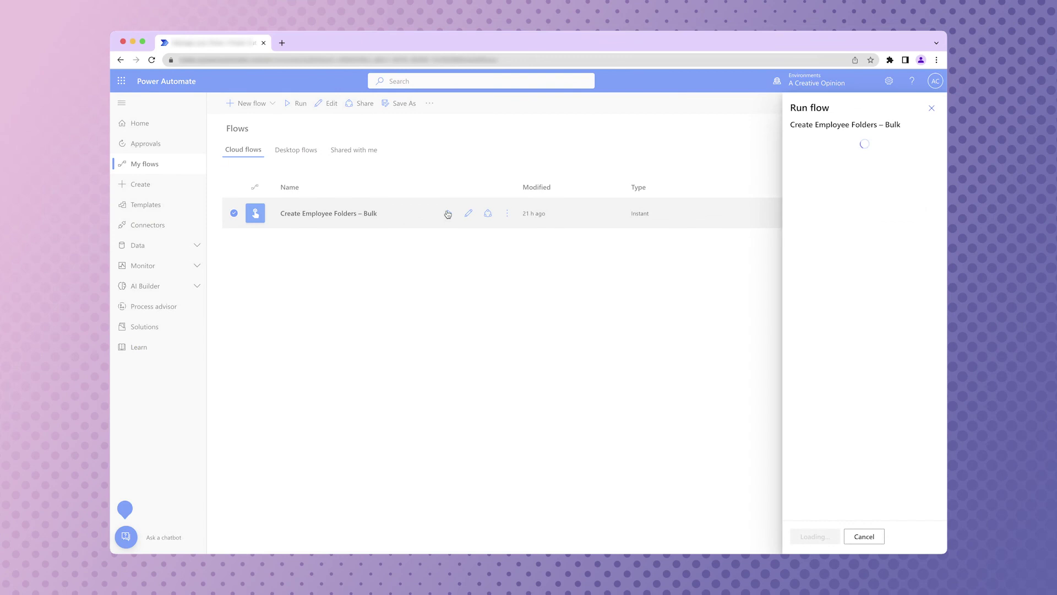